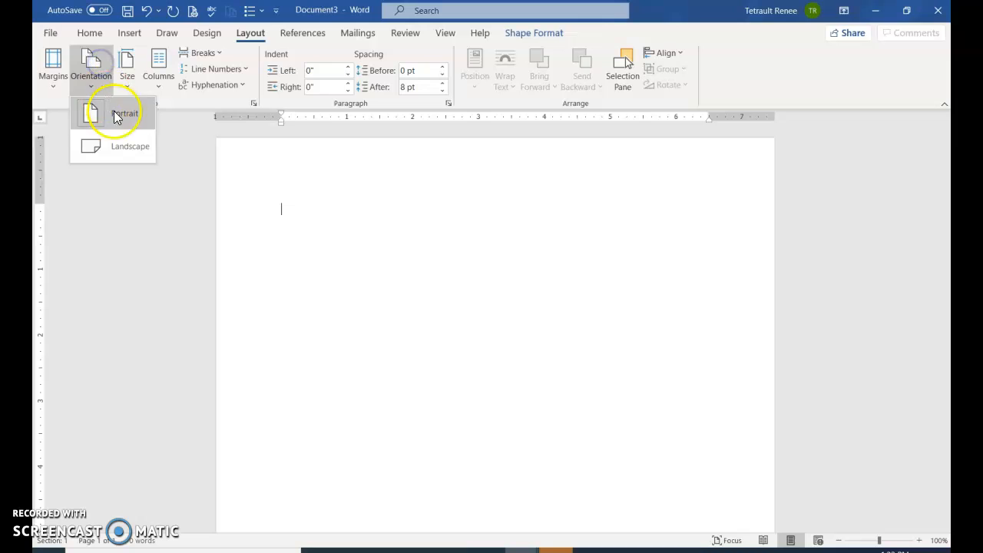
- Set the page to landscape orientation with narrow 0.5-inch margins
{"action": "left_click", "coordinate": [124, 147]}
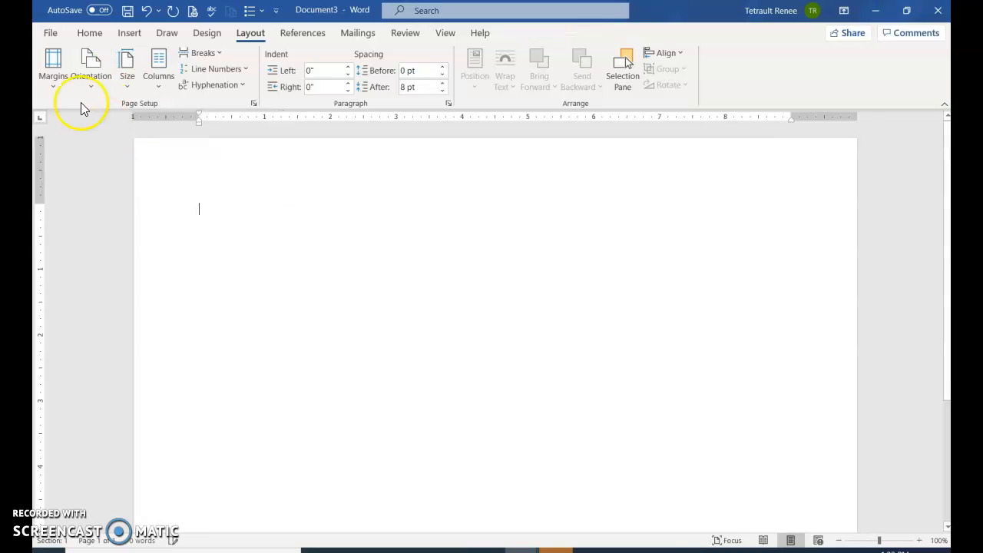
{"action": "left_click", "coordinate": [53, 65]}
{"action": "left_click", "coordinate": [106, 219]}
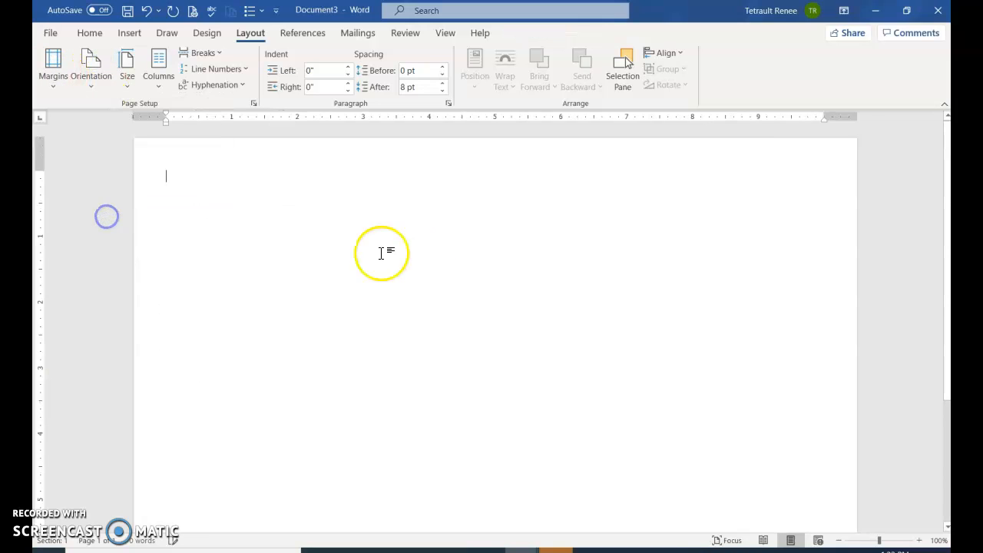
- Draw a tall rectangle starting at the page's upper-left margin corner, about 2.73 inches wide and 7.44 inches high
{"action": "left_click", "coordinate": [130, 34]}
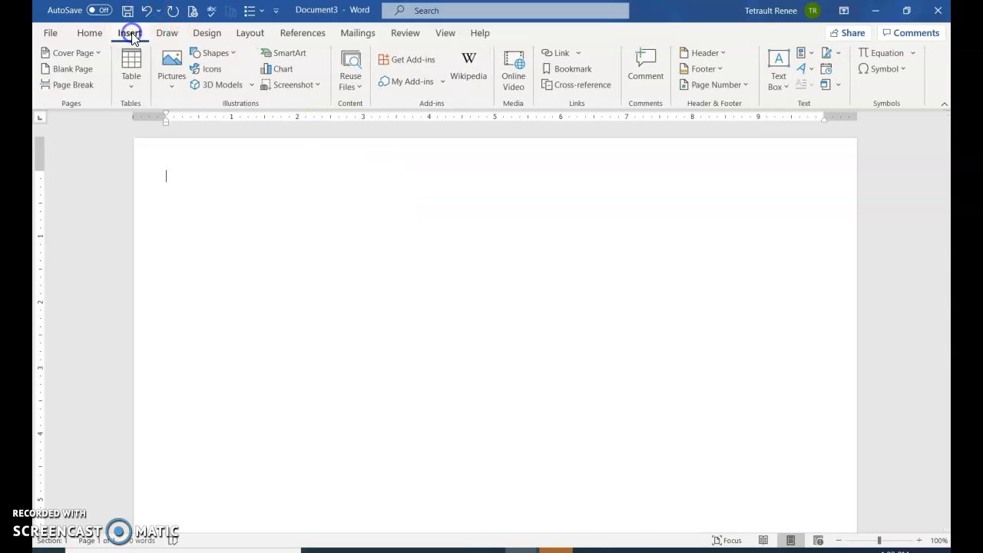
{"action": "left_click", "coordinate": [202, 54]}
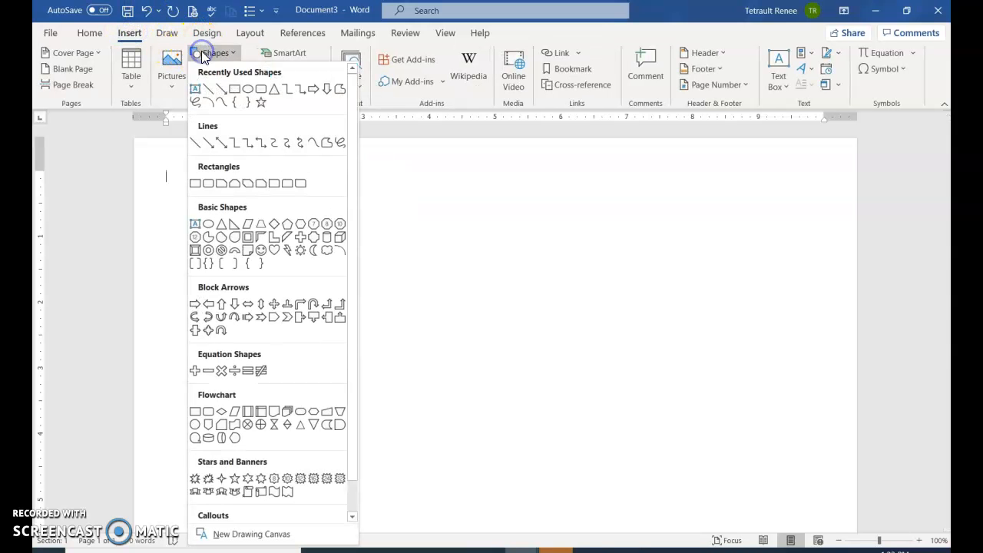
{"action": "left_click", "coordinate": [234, 89]}
{"action": "left_click_drag", "start_coordinate": [162, 171], "coordinate": [341, 538]}
{"action": "scroll", "coordinate": [368, 461], "scroll_direction": "down", "scroll_amount": 3}
{"action": "left_click_drag", "start_coordinate": [253, 375], "coordinate": [254, 491]}
- Extend the rectangle's top edge to a height of about 7.47 inches and align the shape with the left and top margins
{"action": "scroll", "coordinate": [260, 382], "scroll_direction": "up", "scroll_amount": 3}
{"action": "scroll", "coordinate": [261, 382], "scroll_direction": "up", "scroll_amount": 1}
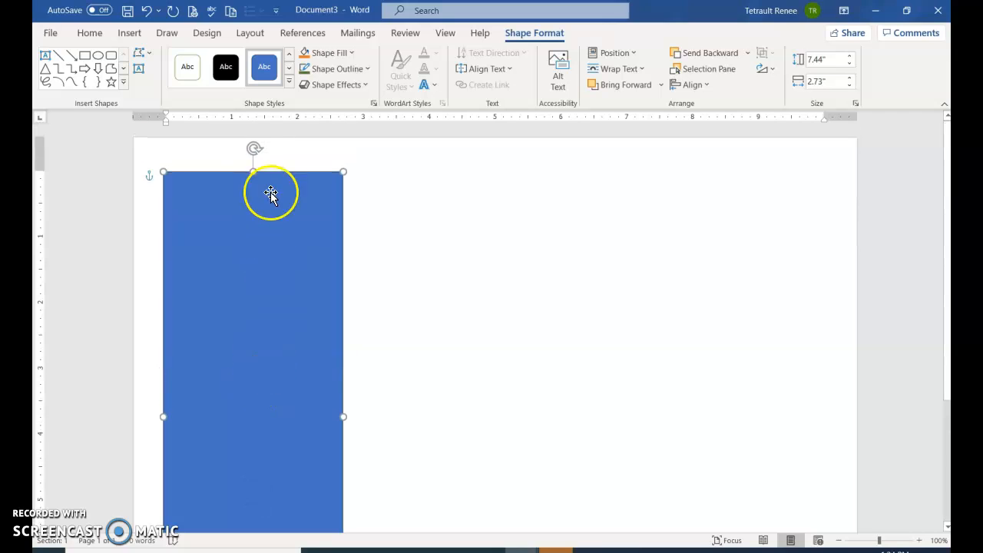
{"action": "mouse_move", "coordinate": [255, 170]}
{"action": "left_mouse_down"}
{"action": "mouse_move", "coordinate": [253, 183]}
{"action": "mouse_move", "coordinate": [256, 164]}
{"action": "left_mouse_up"}
{"action": "mouse_move", "coordinate": [224, 213]}
{"action": "left_mouse_down"}
{"action": "mouse_move", "coordinate": [243, 222]}
{"action": "mouse_move", "coordinate": [230, 195]}
{"action": "mouse_move", "coordinate": [226, 226]}
{"action": "left_mouse_up"}
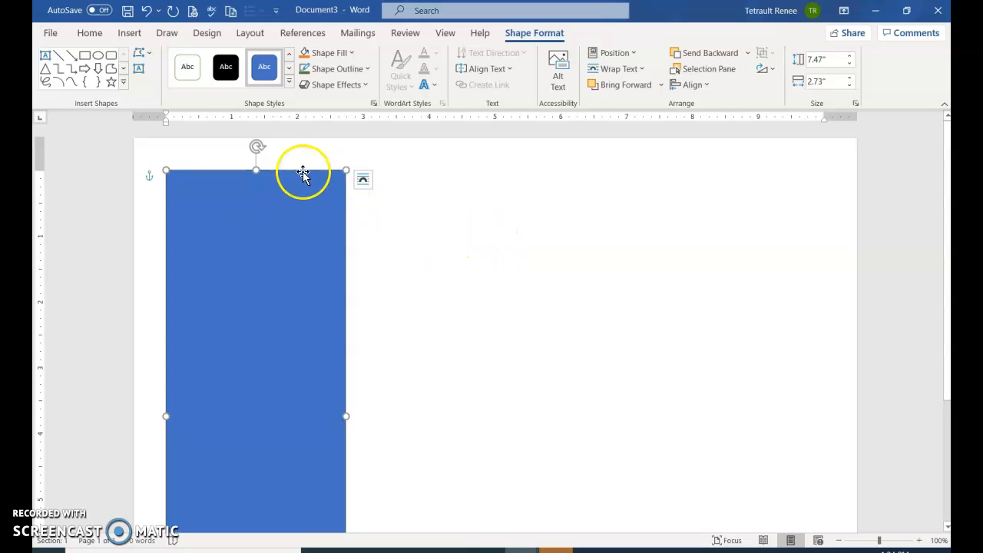
- Give the rectangle the white-filled, green-outlined shape style and place two copies, one at the page centre and one at the right margin
{"action": "left_click", "coordinate": [187, 66]}
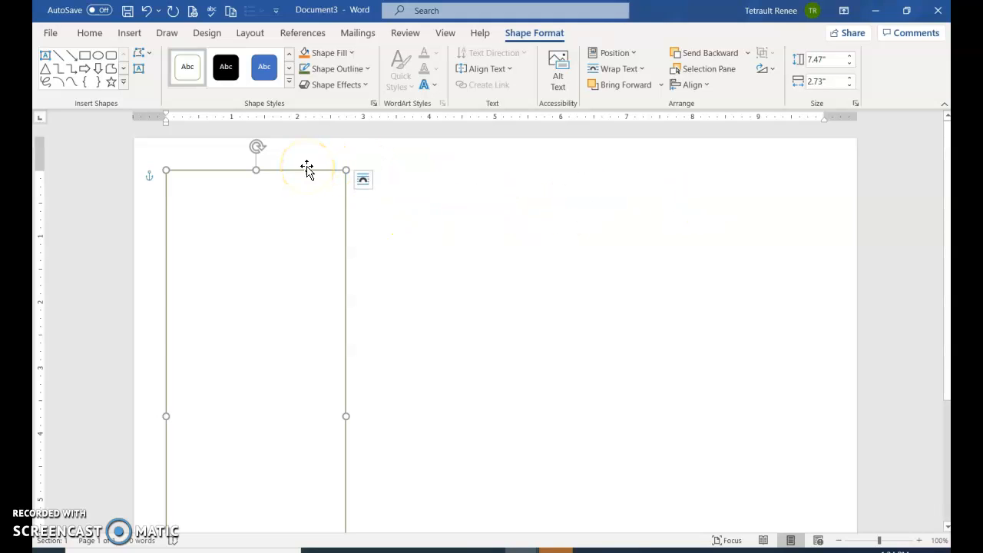
{"action": "left_click_drag", "start_coordinate": [307, 168], "coordinate": [540, 162]}
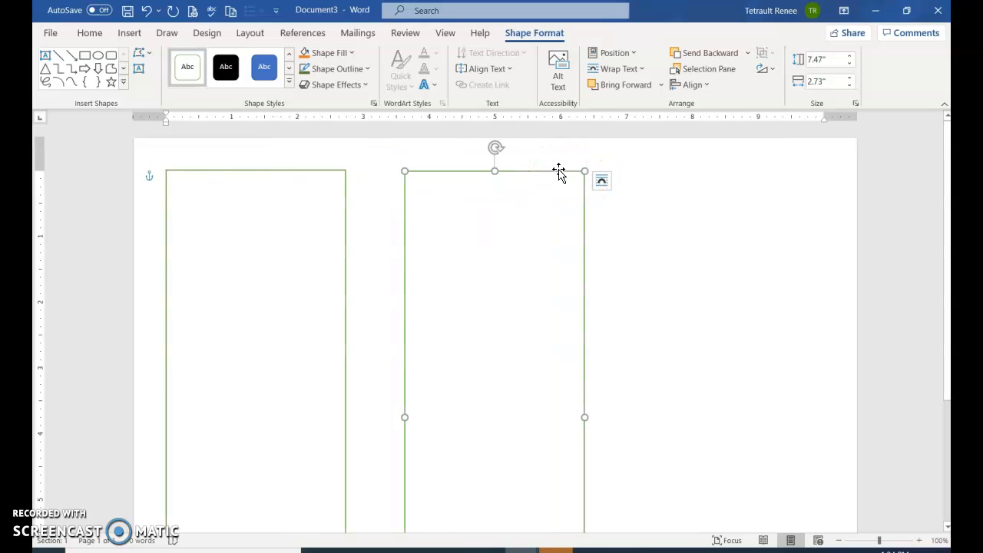
{"action": "left_click_drag", "start_coordinate": [560, 171], "coordinate": [798, 155]}
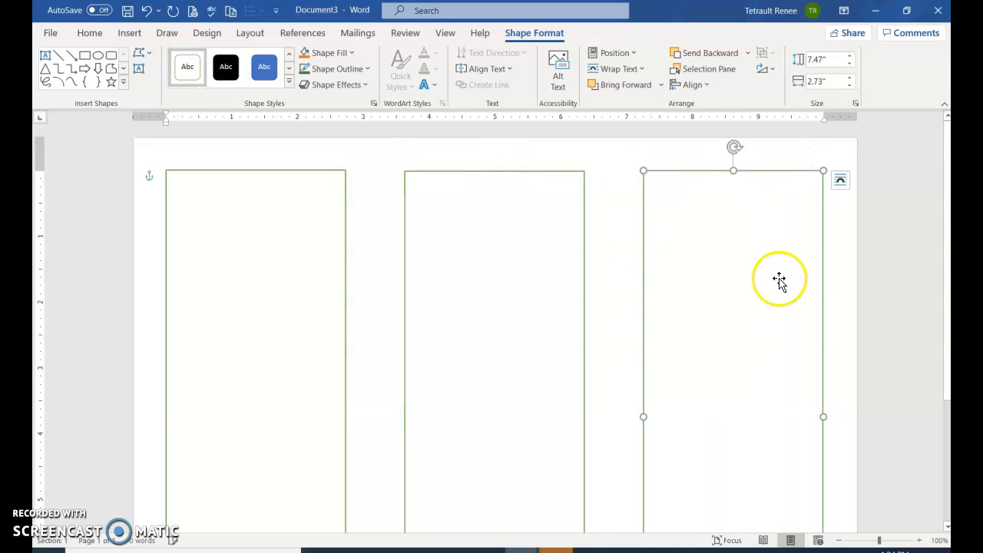
- Give the left rectangle a purple outline with a weight of 4½ pt
{"action": "left_click", "coordinate": [278, 175]}
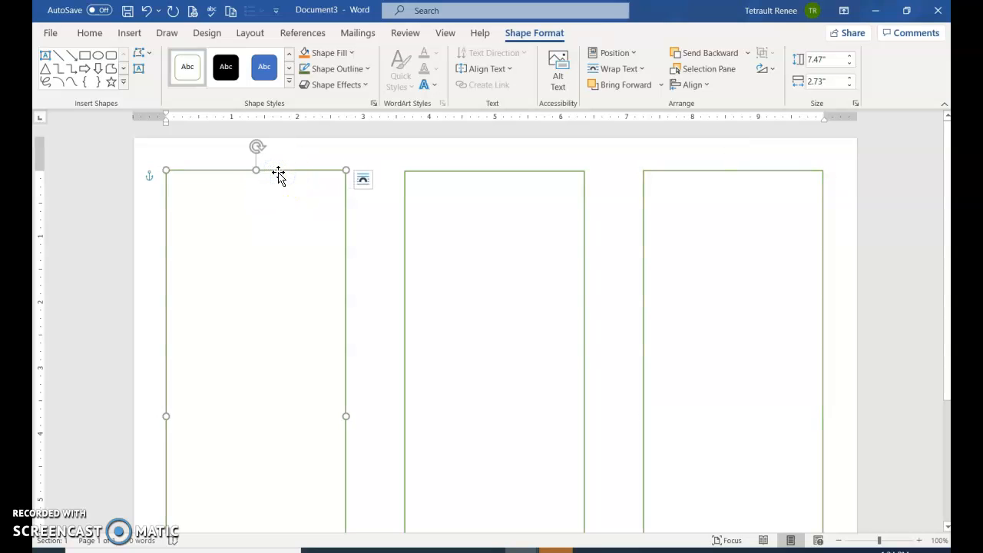
{"action": "left_click", "coordinate": [327, 90]}
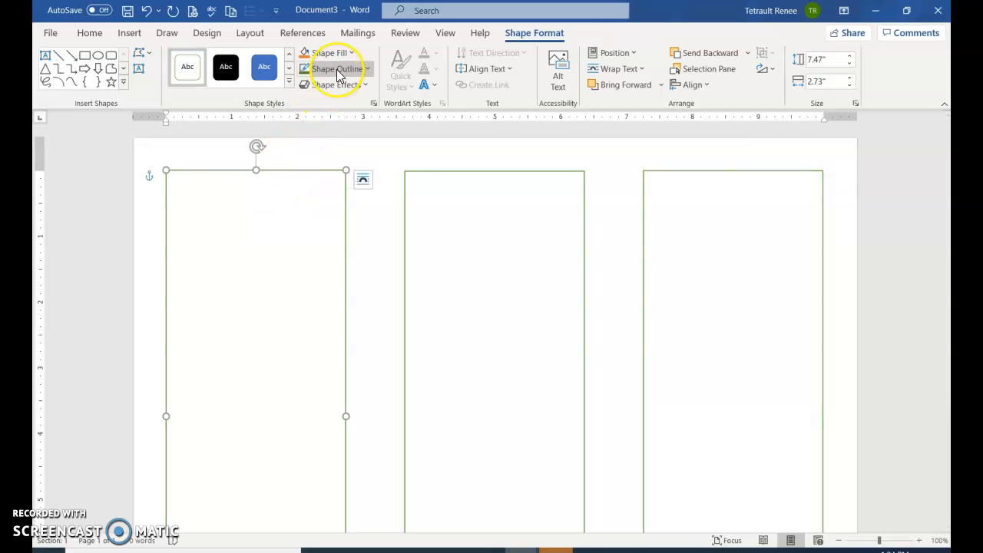
{"action": "left_click", "coordinate": [337, 69]}
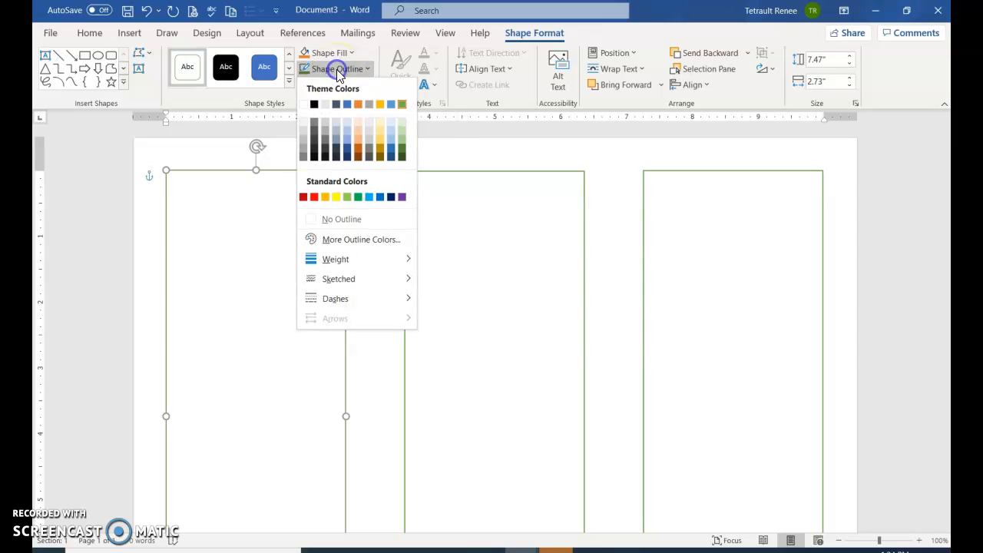
{"action": "left_click", "coordinate": [402, 198]}
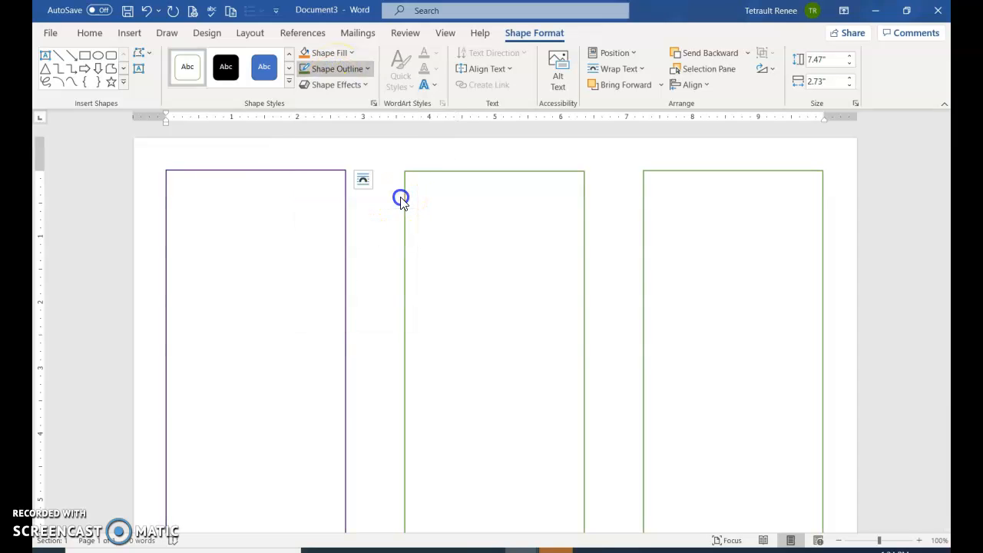
{"action": "left_click", "coordinate": [346, 69]}
{"action": "mouse_move", "coordinate": [348, 259]}
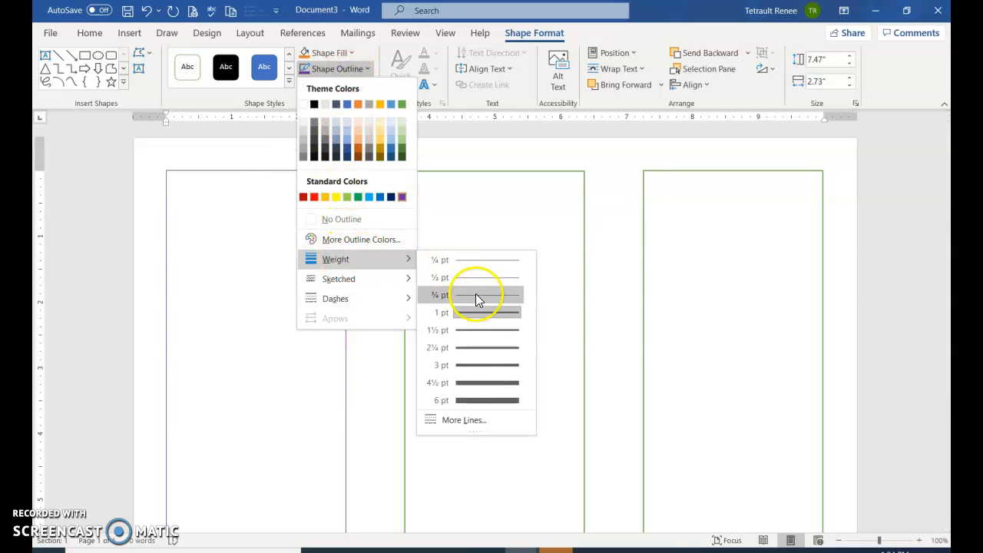
{"action": "left_click", "coordinate": [484, 384]}
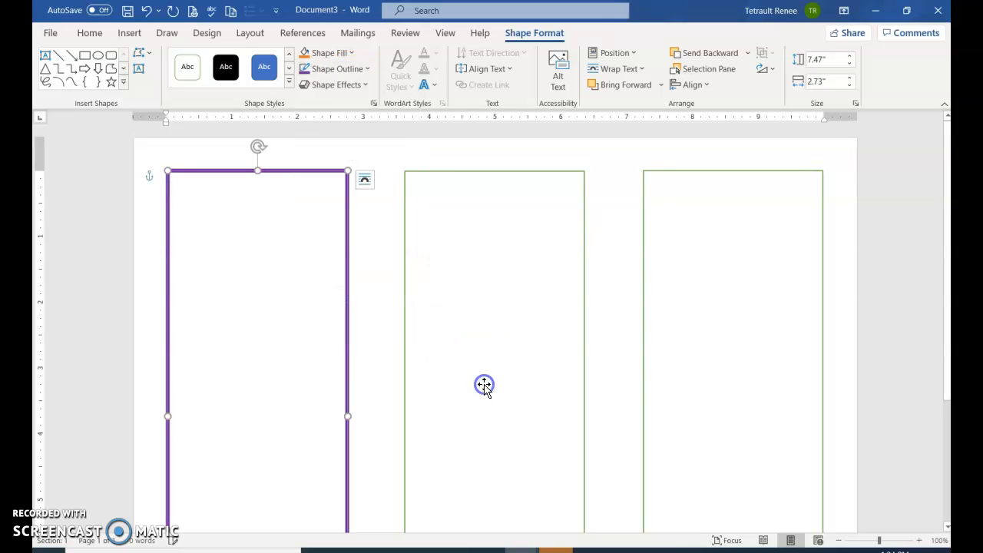
- Apply the waviest sketched line style to the left rectangle's outline
{"action": "left_click", "coordinate": [316, 72]}
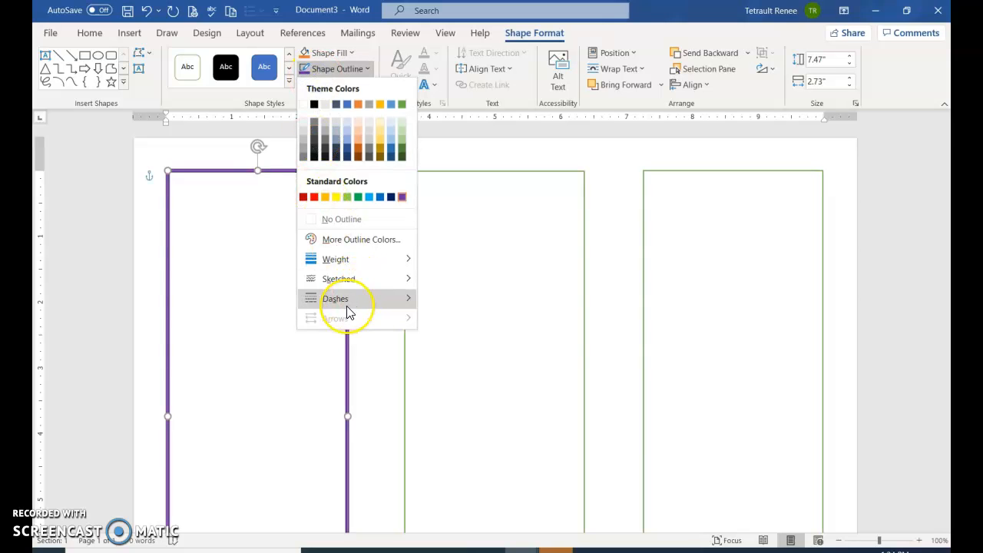
{"action": "mouse_move", "coordinate": [348, 307]}
{"action": "mouse_move", "coordinate": [355, 284]}
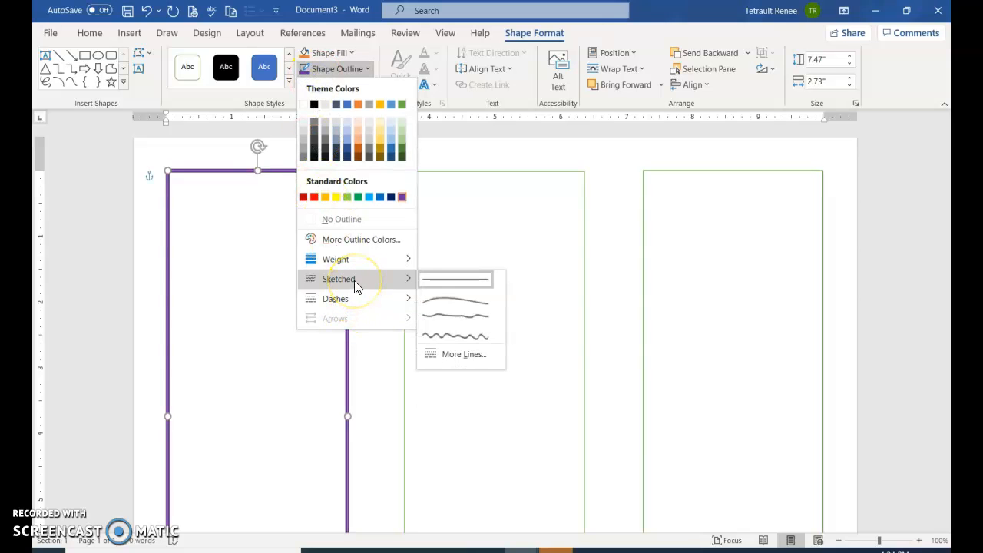
{"action": "left_click", "coordinate": [453, 338]}
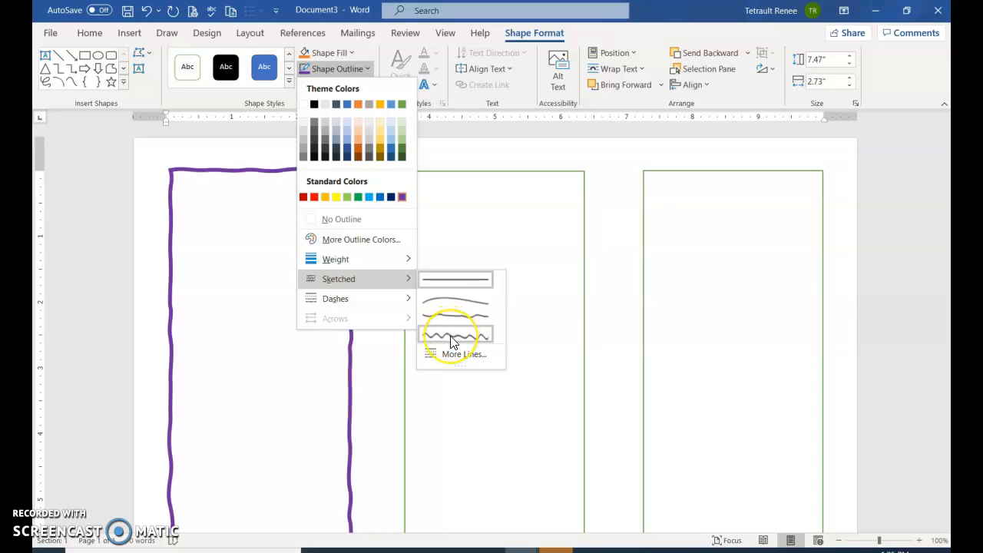
{"action": "mouse_move", "coordinate": [384, 311]}
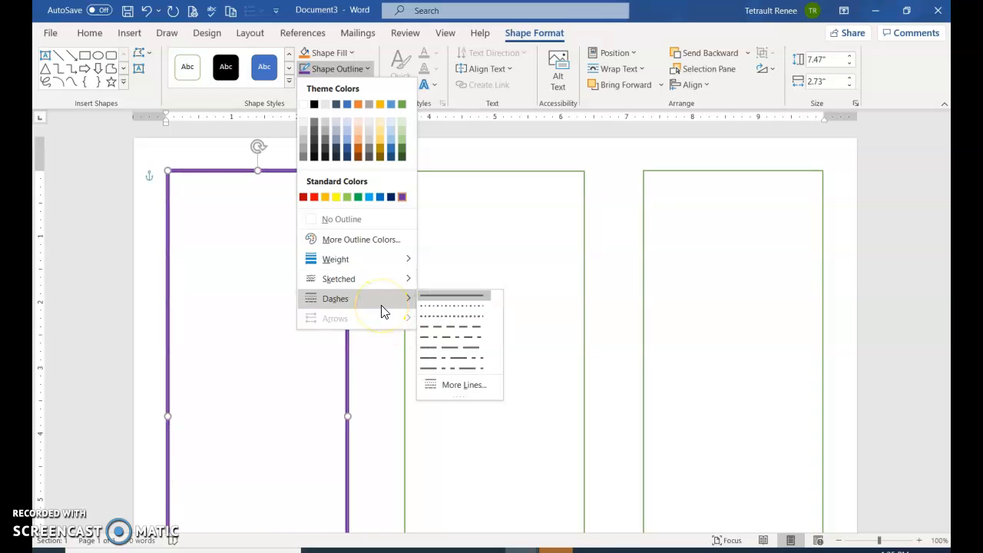
{"action": "mouse_move", "coordinate": [389, 281]}
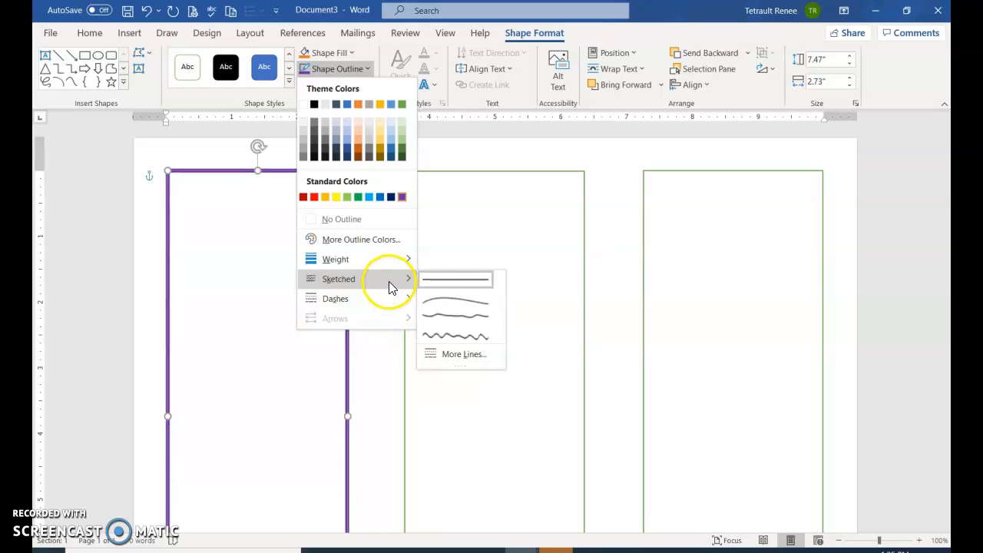
{"action": "left_click", "coordinate": [454, 331]}
- Give the middle rectangle a red outline with a weight of 4½ pt
{"action": "left_click", "coordinate": [496, 171]}
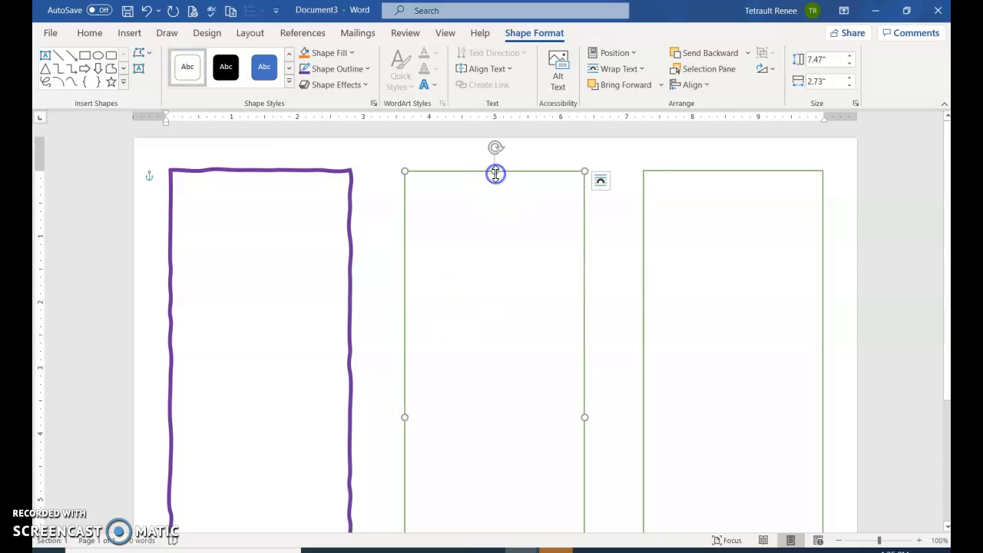
{"action": "left_click", "coordinate": [329, 69]}
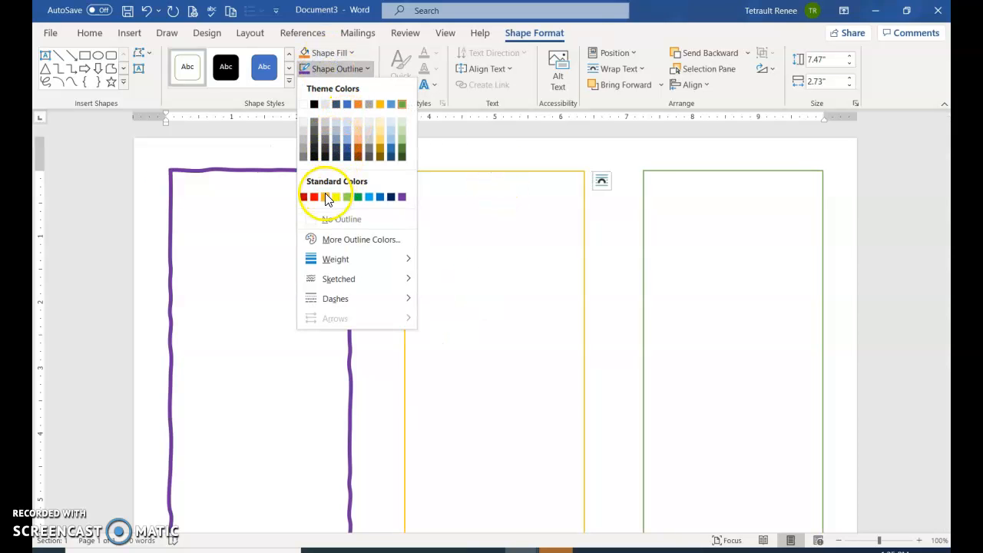
{"action": "left_click", "coordinate": [316, 197]}
{"action": "left_click", "coordinate": [330, 69]}
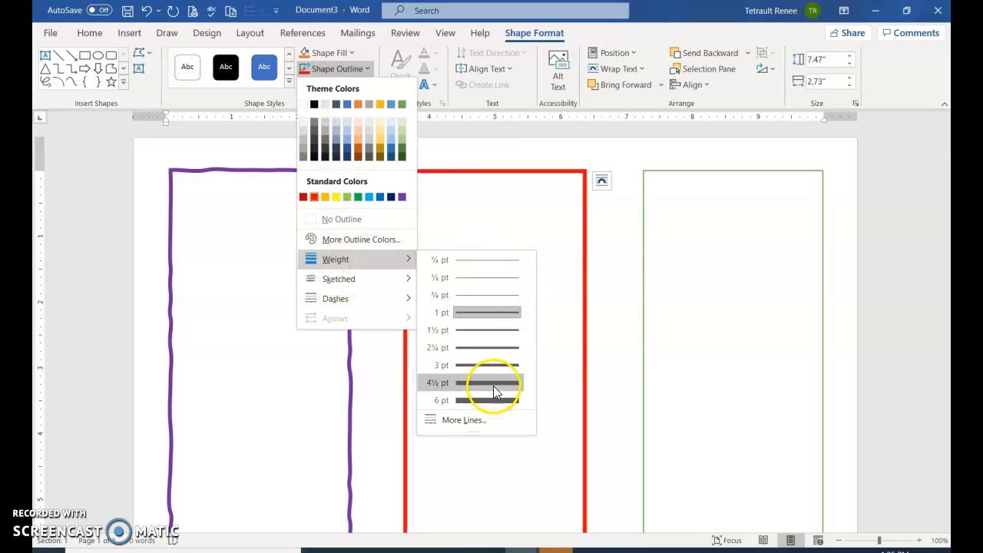
{"action": "left_click", "coordinate": [493, 384]}
- Change the middle rectangle's outline to the dash-dot line style
{"action": "left_click", "coordinate": [348, 85]}
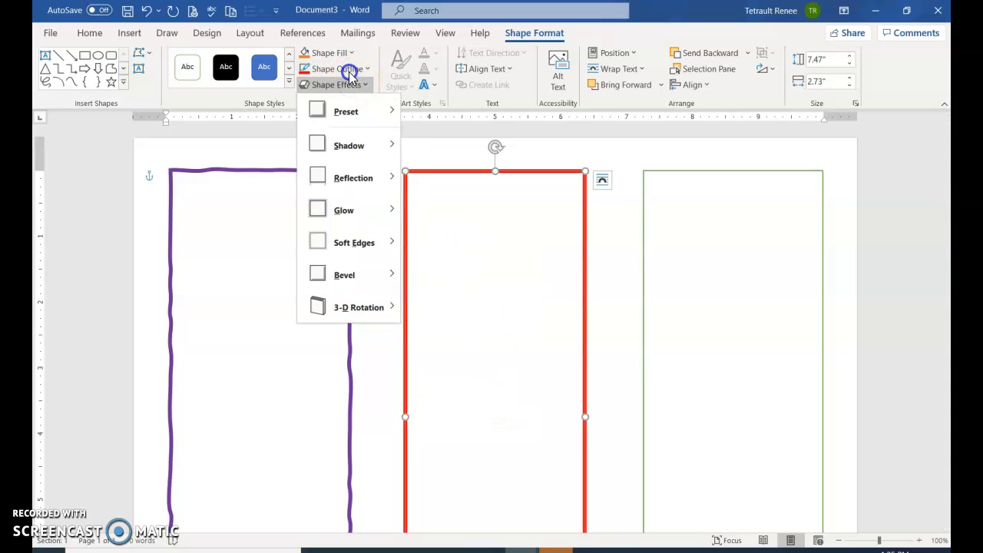
{"action": "left_click", "coordinate": [346, 69]}
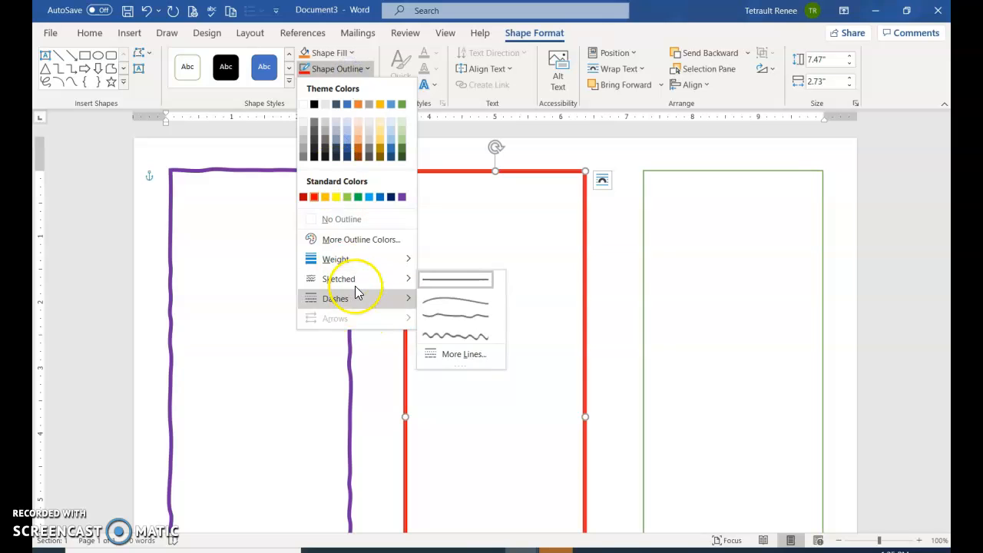
{"action": "mouse_move", "coordinate": [354, 304]}
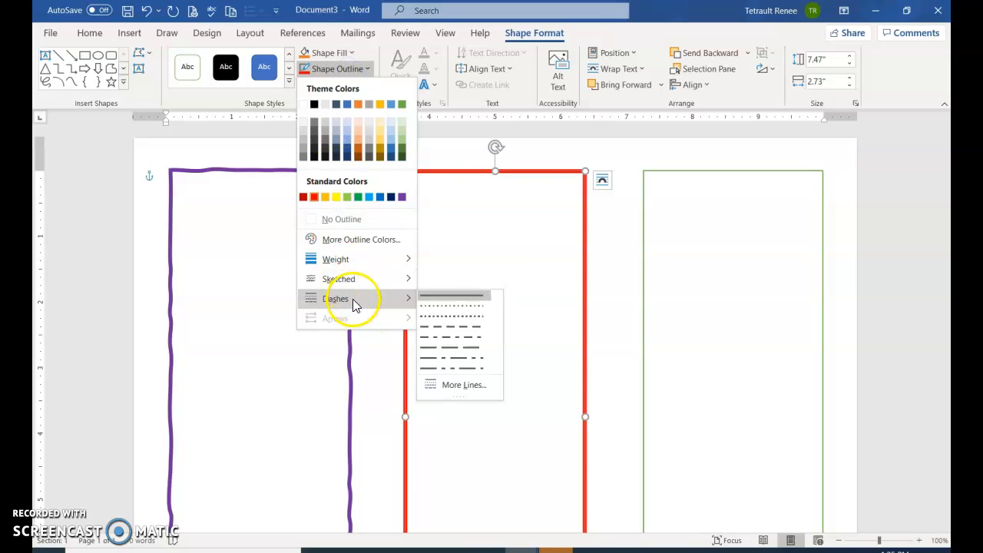
{"action": "left_click", "coordinate": [442, 337]}
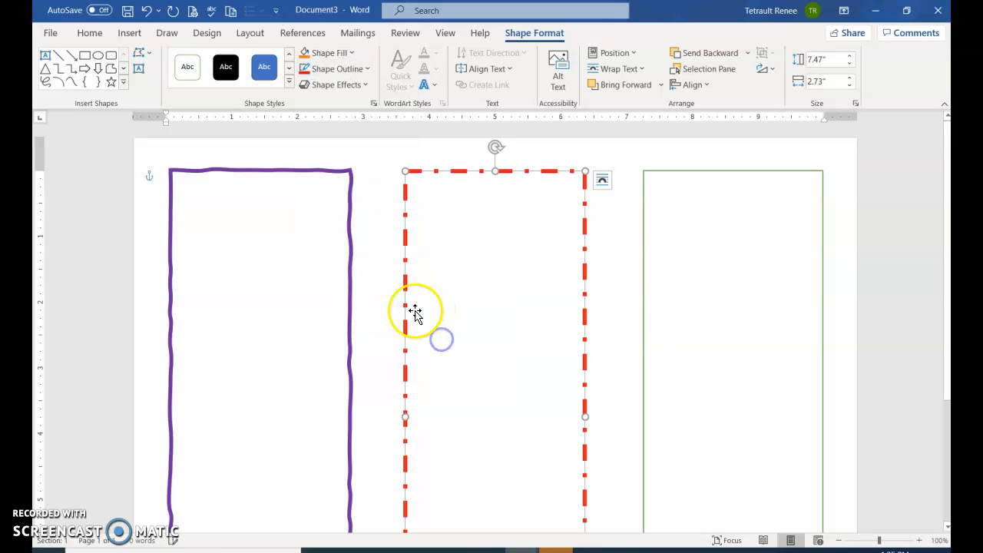
- Fill the left rectangle with a light blue theme color
{"action": "left_click", "coordinate": [291, 227]}
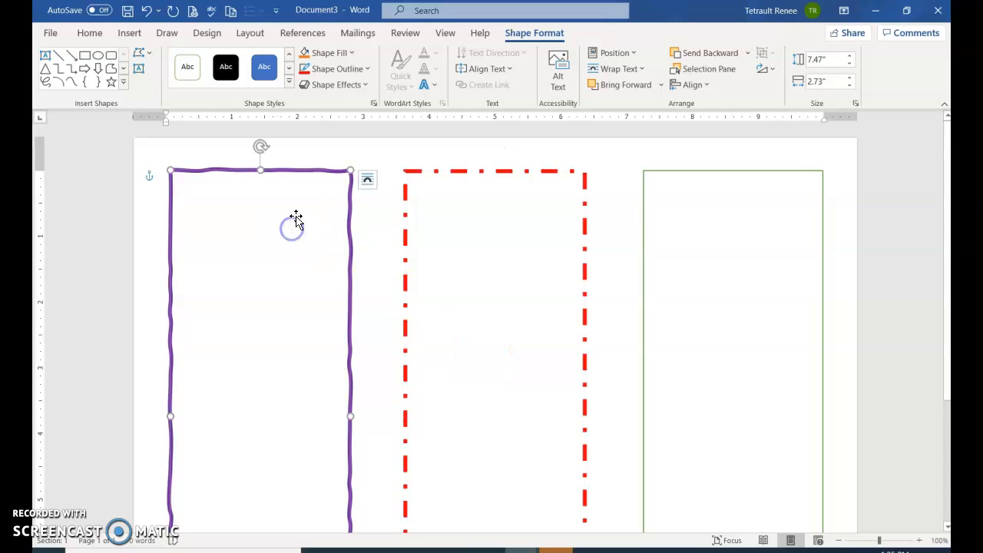
{"action": "left_click", "coordinate": [337, 57]}
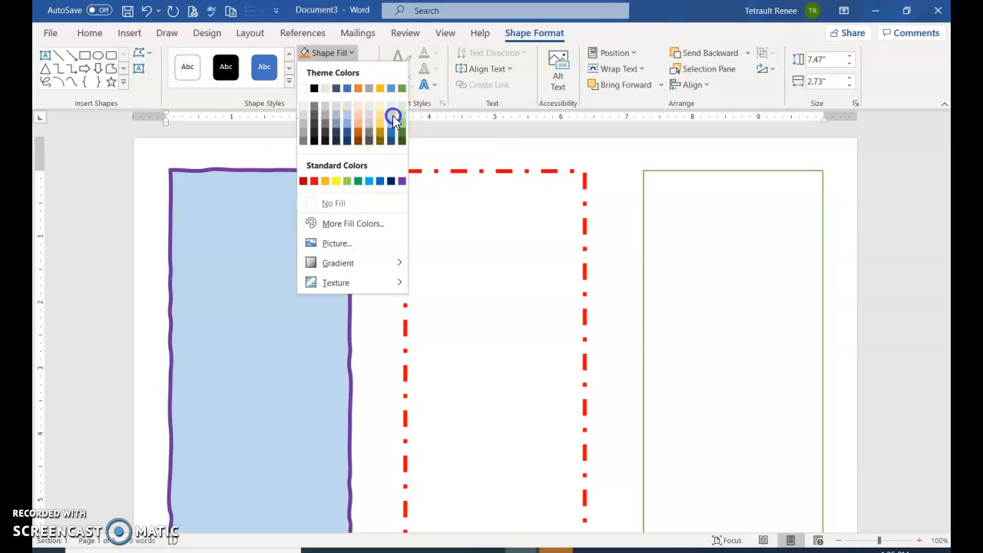
{"action": "left_click", "coordinate": [392, 116]}
- Apply a gradient fill to the middle rectangle, blending blue, green and yellow
{"action": "left_click", "coordinate": [513, 234]}
{"action": "left_click", "coordinate": [339, 69]}
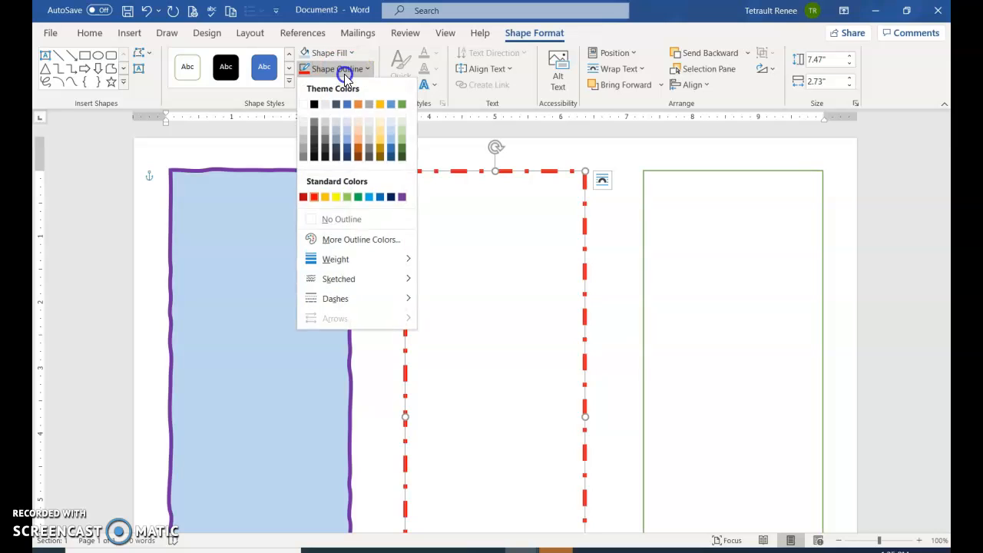
{"action": "left_click", "coordinate": [343, 58]}
{"action": "left_click", "coordinate": [342, 58]}
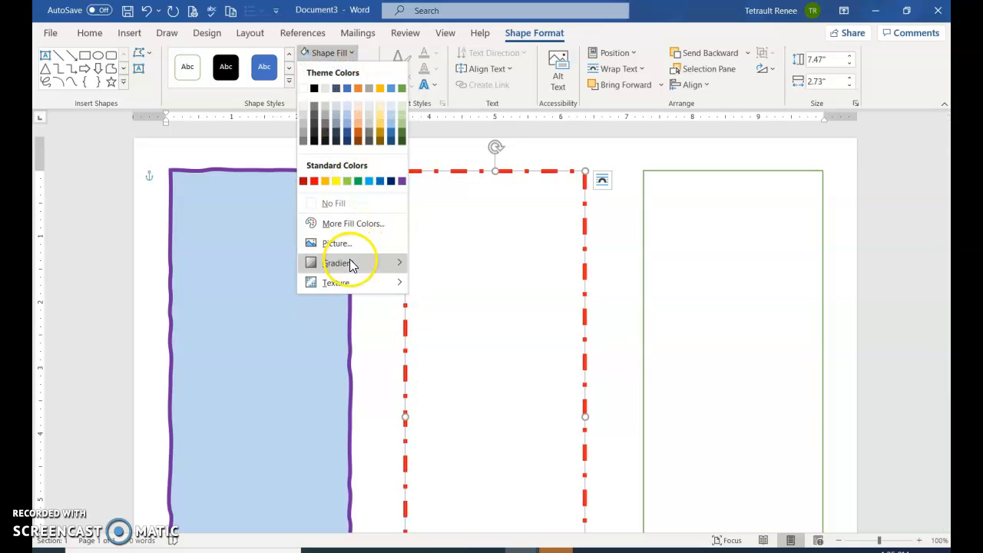
{"action": "mouse_move", "coordinate": [351, 271]}
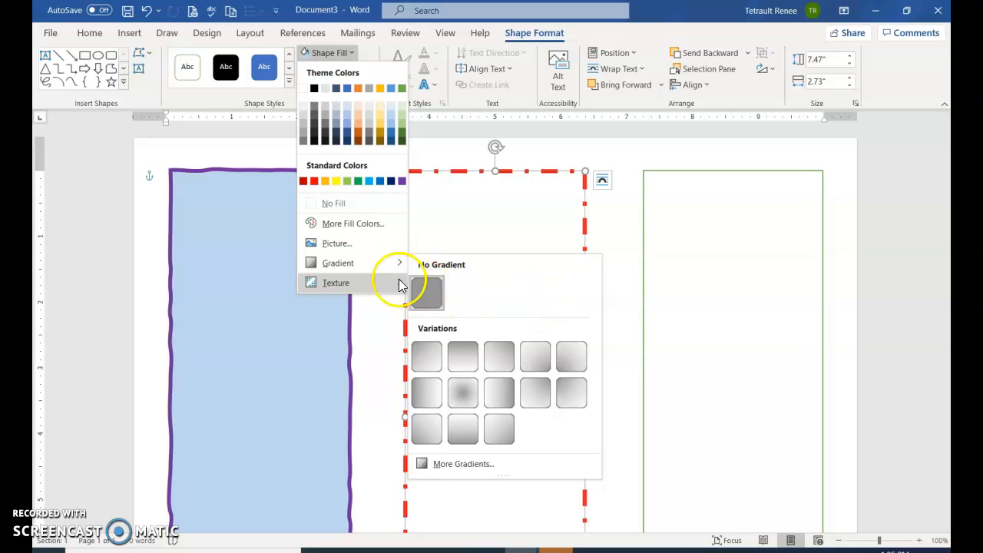
{"action": "left_click", "coordinate": [464, 466]}
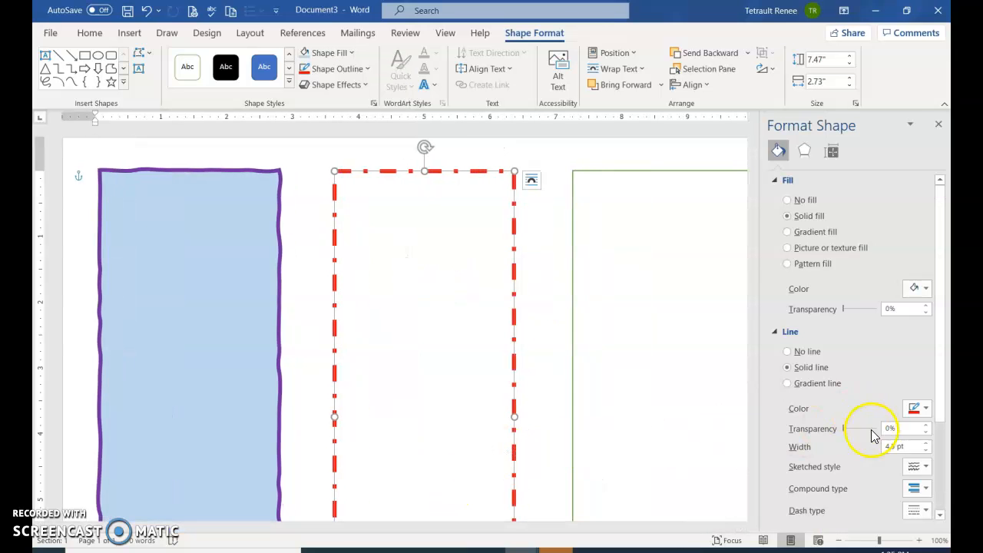
{"action": "left_click", "coordinate": [820, 234]}
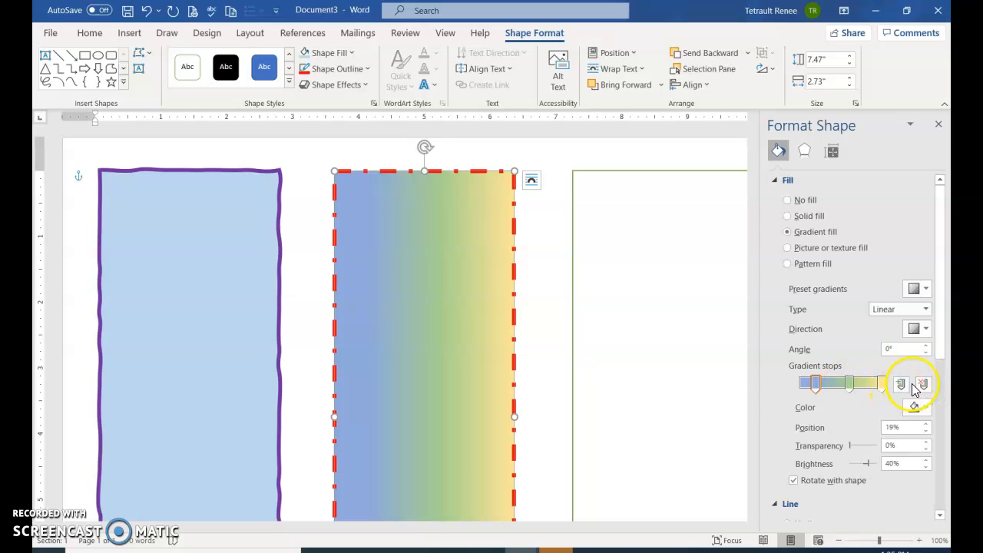
- Try the right-to-left and bottom-to-top linear directions on the middle rectangle's gradient, and return it to left-to-right
{"action": "left_click", "coordinate": [850, 384]}
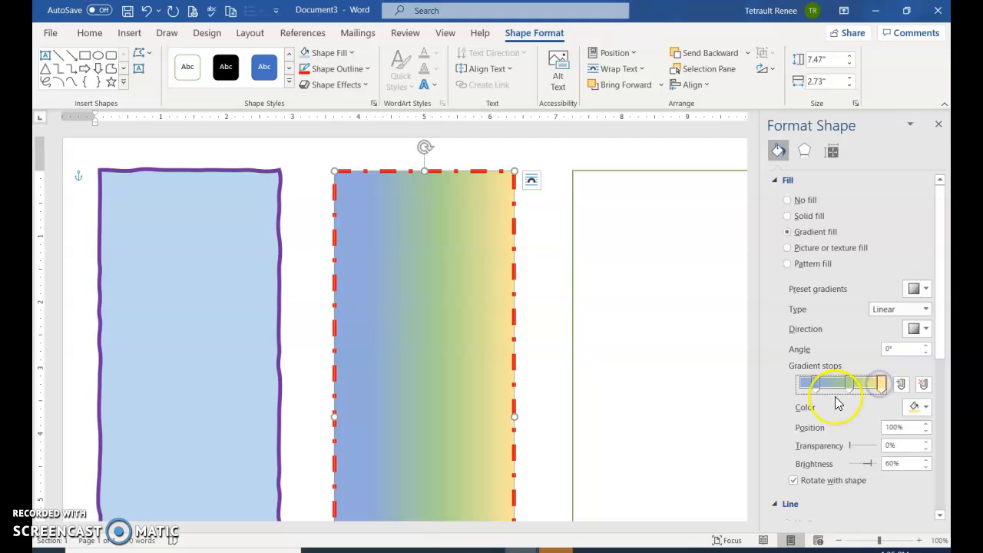
{"action": "left_click", "coordinate": [925, 310]}
{"action": "left_click", "coordinate": [929, 315]}
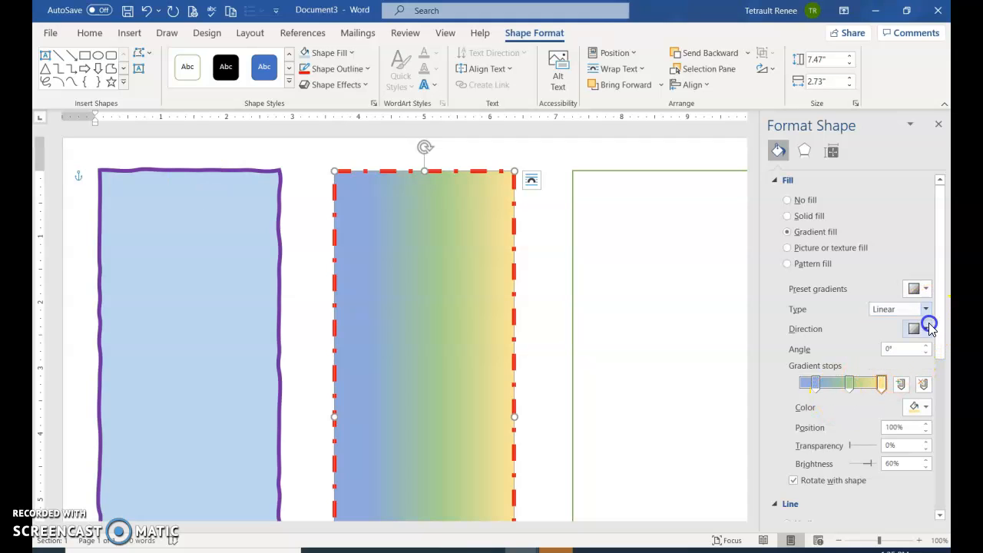
{"action": "left_click", "coordinate": [929, 328]}
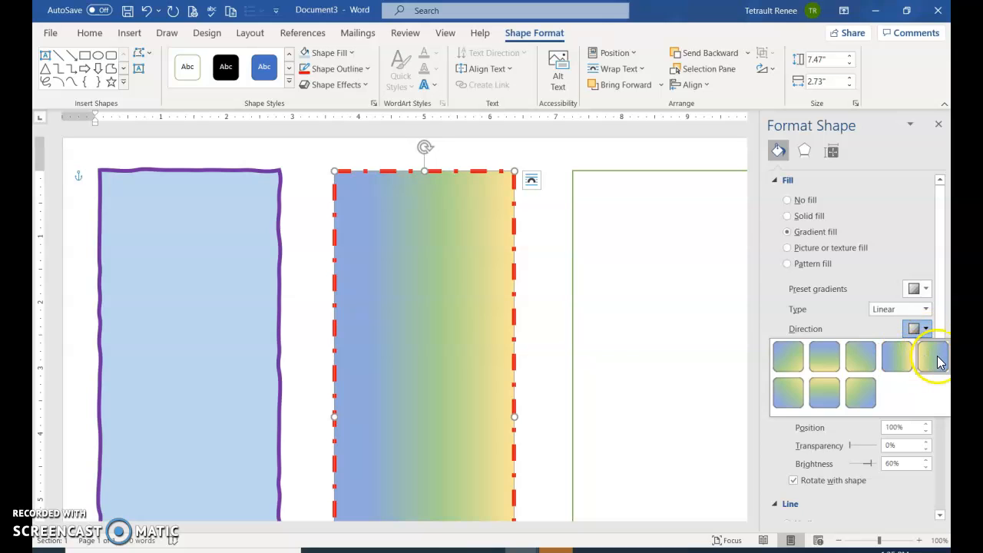
{"action": "left_click", "coordinate": [936, 358]}
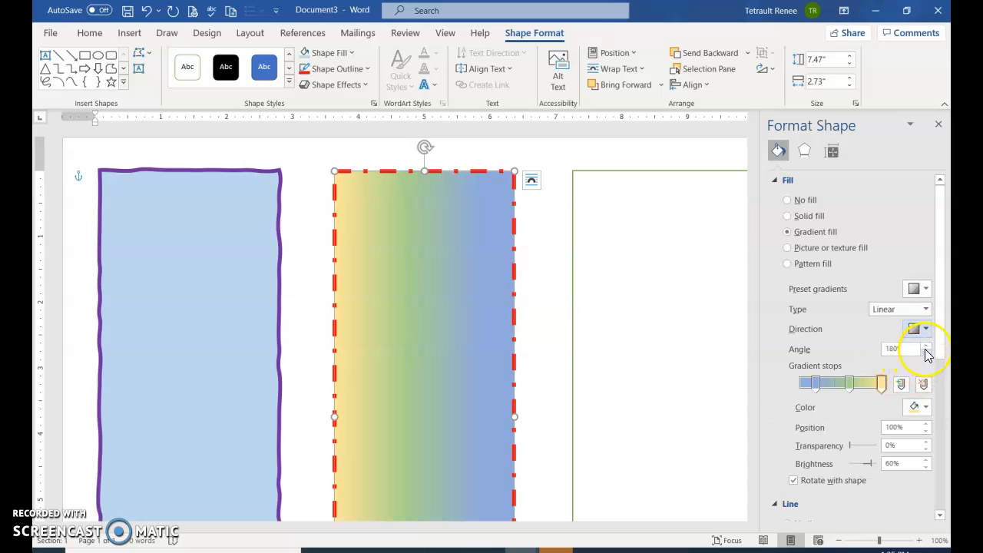
{"action": "left_click", "coordinate": [926, 331]}
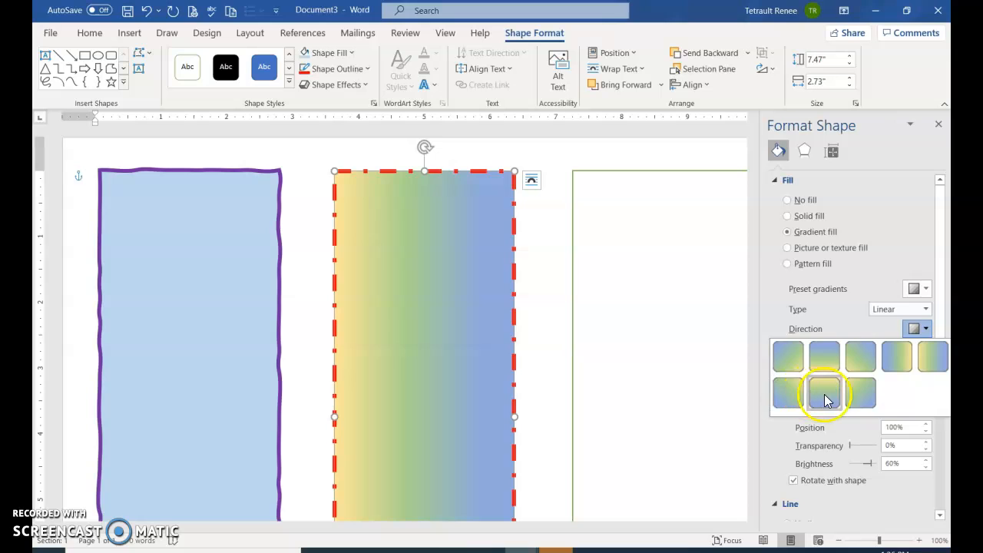
{"action": "left_click", "coordinate": [824, 398]}
{"action": "left_click", "coordinate": [925, 330]}
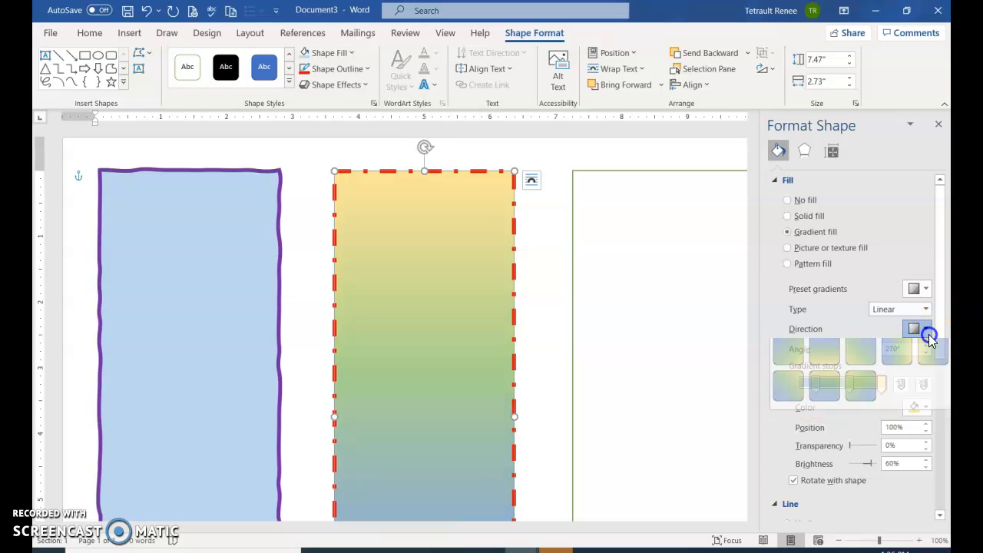
{"action": "left_click", "coordinate": [903, 354]}
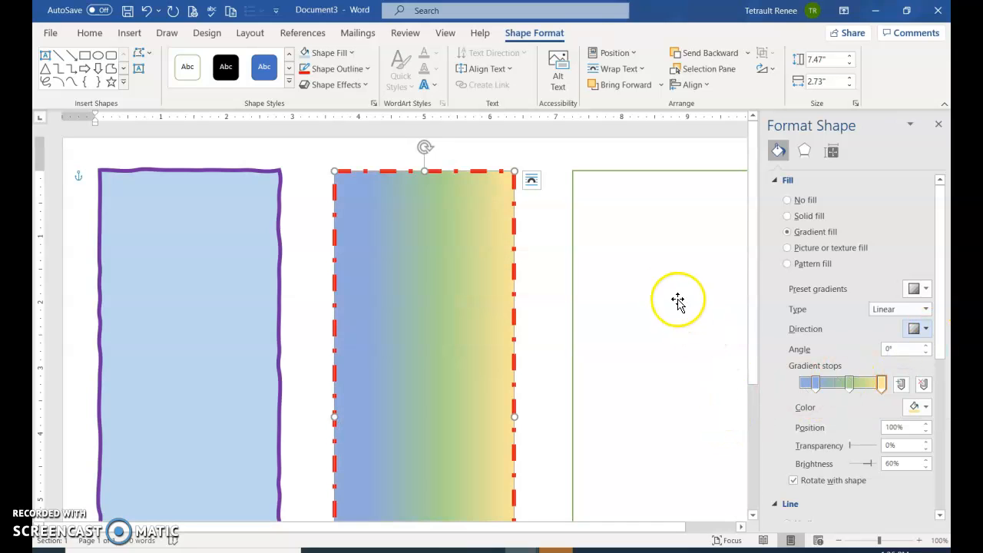
- Fill the right rectangle with the speckled beige paper texture
{"action": "left_click", "coordinate": [649, 239]}
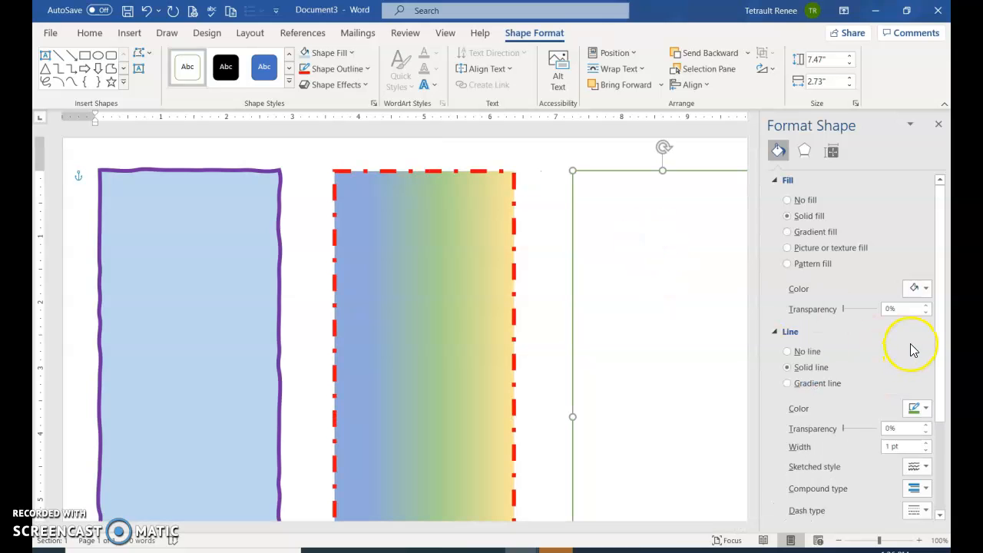
{"action": "left_click", "coordinate": [813, 250]}
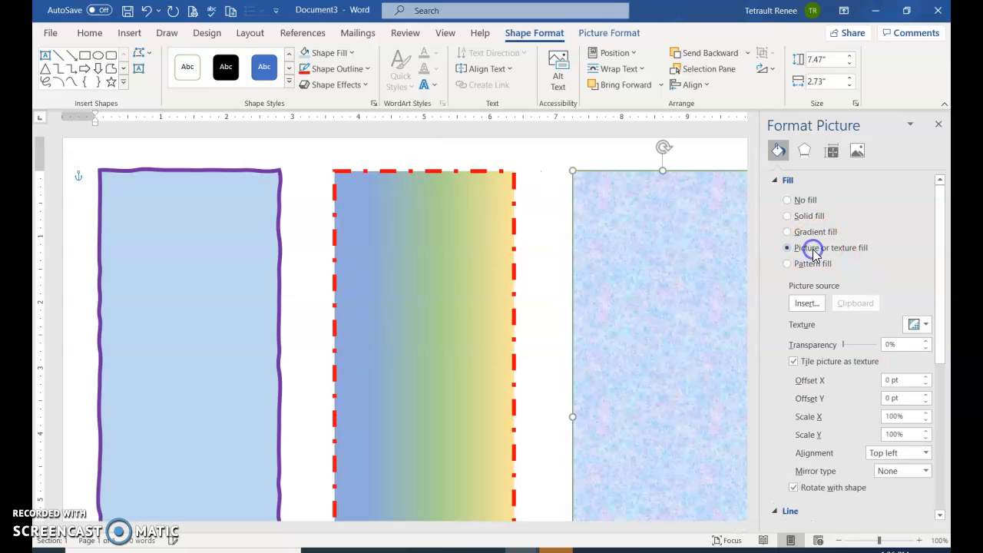
{"action": "left_click", "coordinate": [927, 326]}
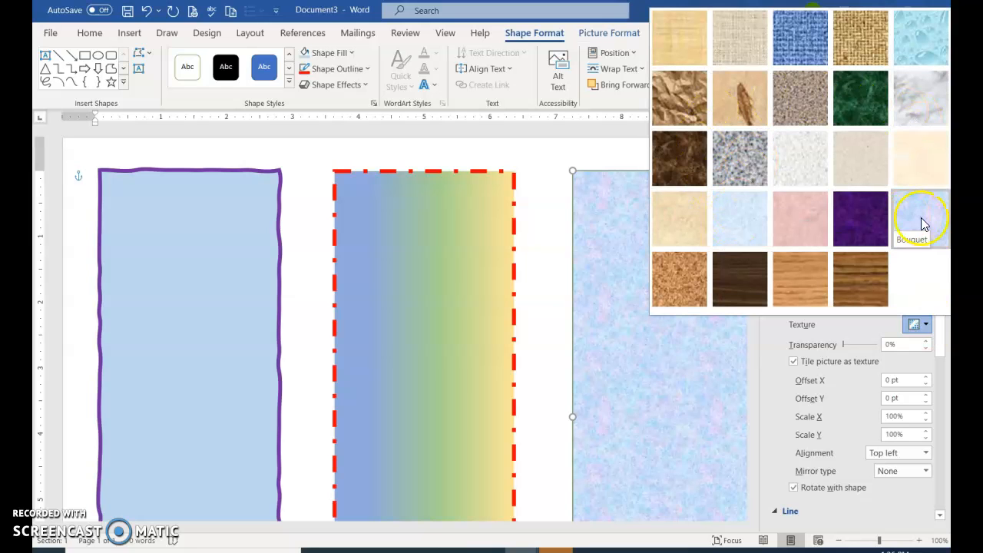
{"action": "left_click", "coordinate": [864, 161]}
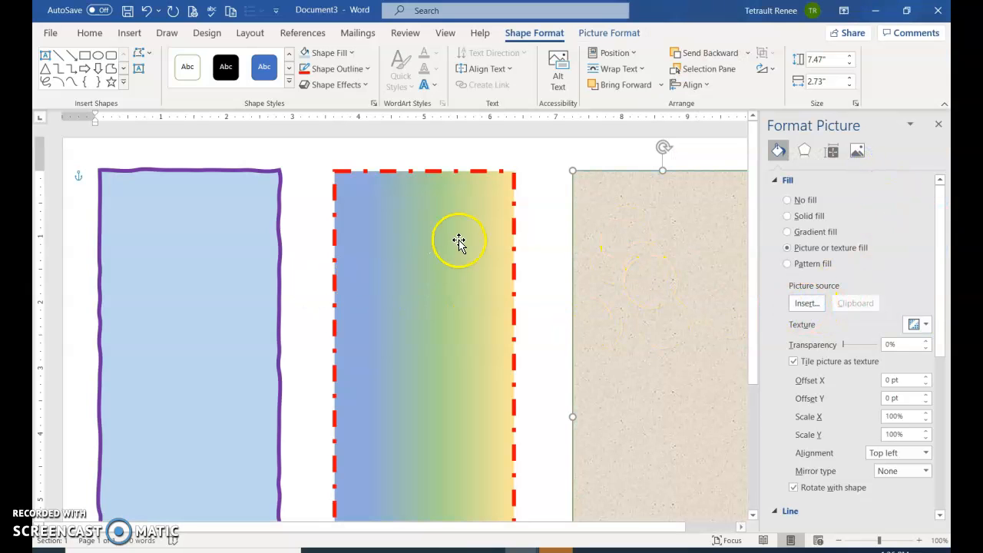
- Insert blue-filled WordArt with the text "Reading is fun" over the left rectangle
{"action": "left_click", "coordinate": [186, 209]}
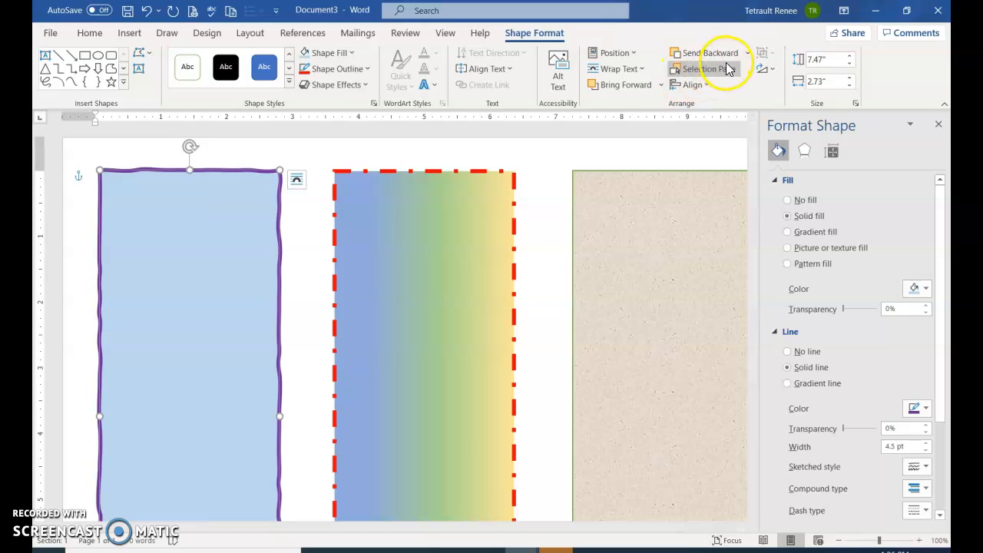
{"action": "left_click", "coordinate": [128, 34]}
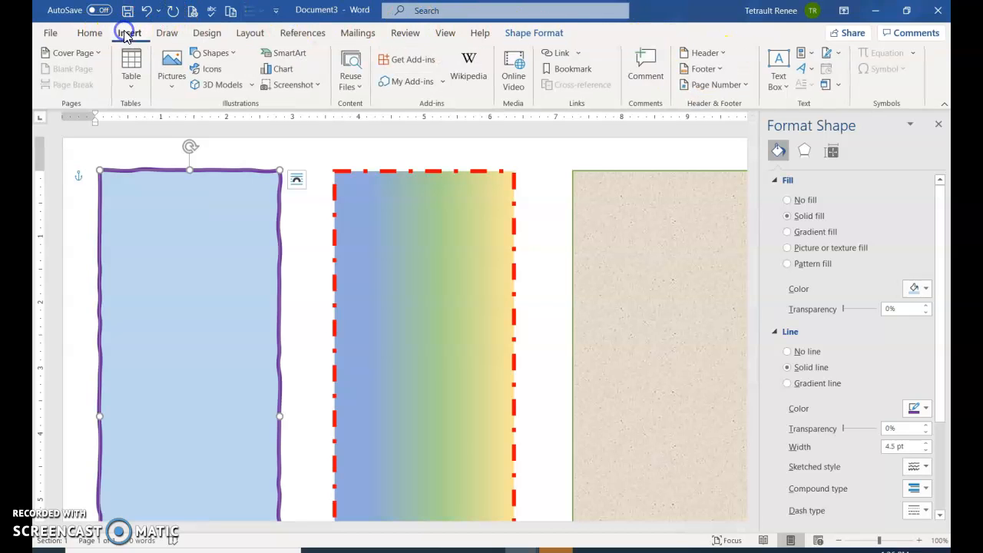
{"action": "left_click", "coordinate": [807, 69]}
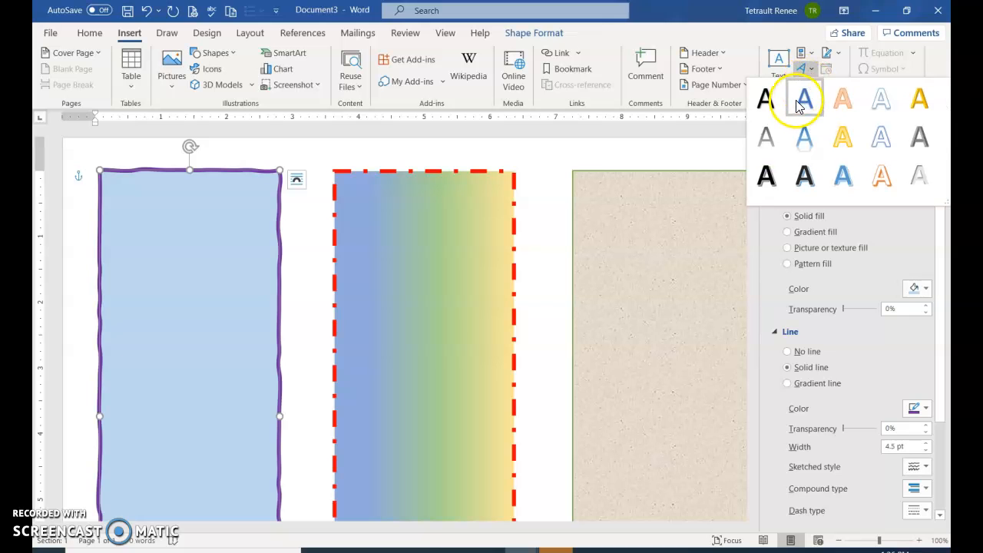
{"action": "left_click", "coordinate": [800, 100]}
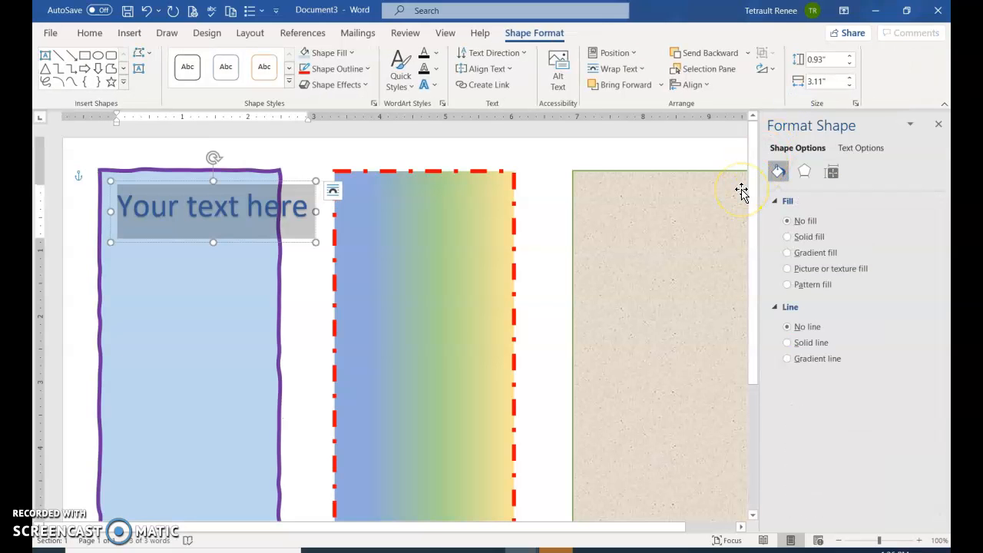
{"action": "type", "text": "Reaad"}
{"action": "key", "text": "BackSpace"}
{"action": "key", "text": "BackSpace"}
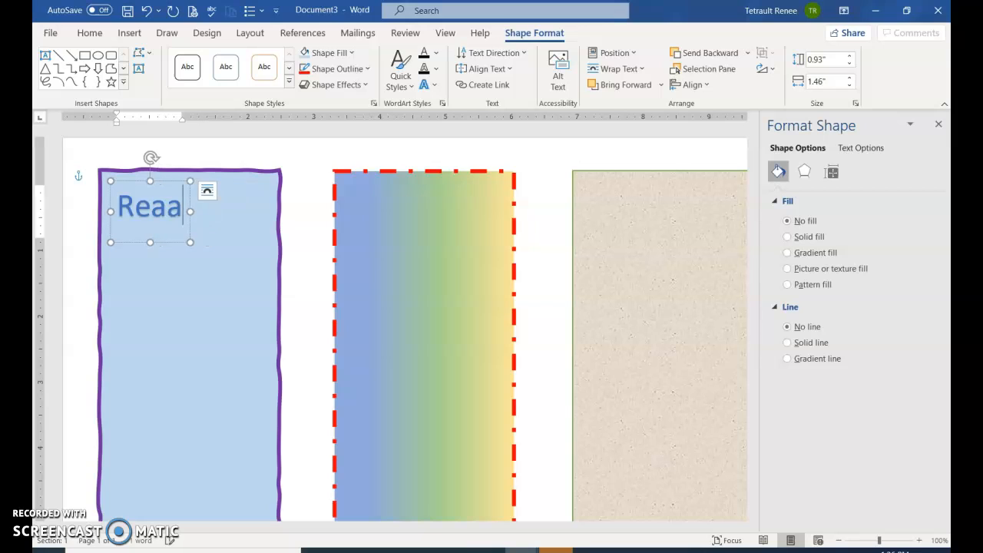
{"action": "type", "text": "ding is fun"}
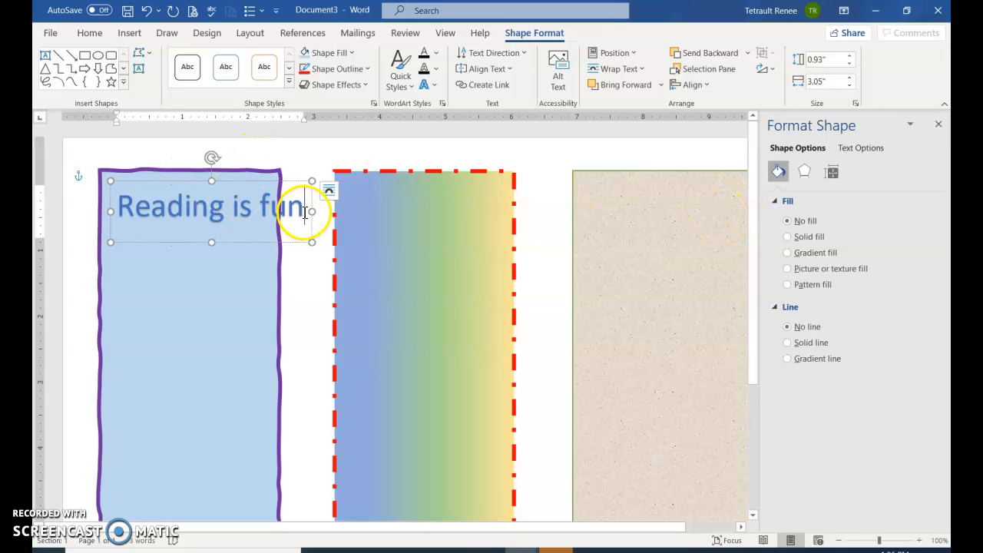
- Narrow the "Reading is fun" WordArt box to about 2.08" so it wraps onto two lines, and lower it within the left rectangle
{"action": "left_click_drag", "start_coordinate": [312, 211], "coordinate": [248, 213]}
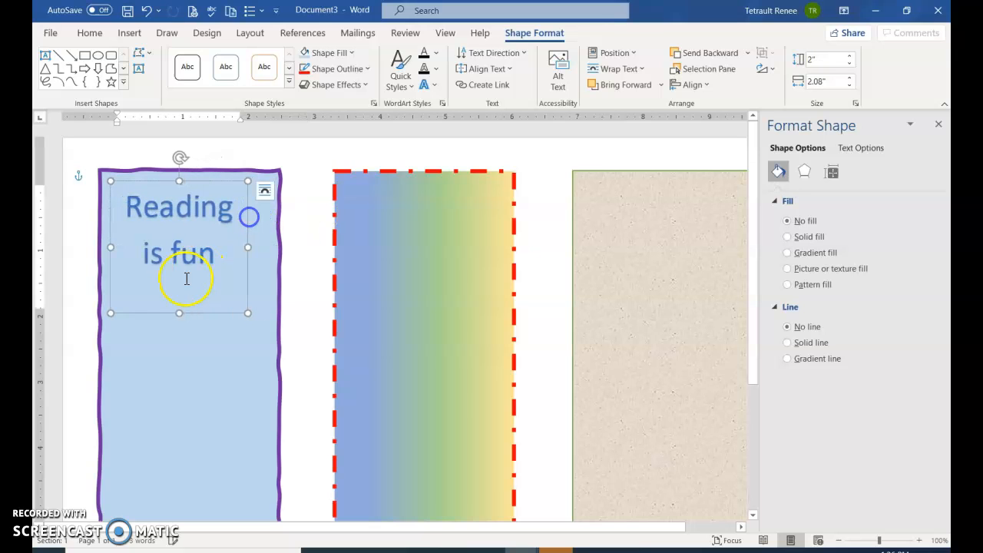
{"action": "left_click_drag", "start_coordinate": [171, 180], "coordinate": [179, 244]}
- Give the "Reading is fun" WordArt text a dark orange fill and a black outline
{"action": "triple_click", "coordinate": [189, 280]}
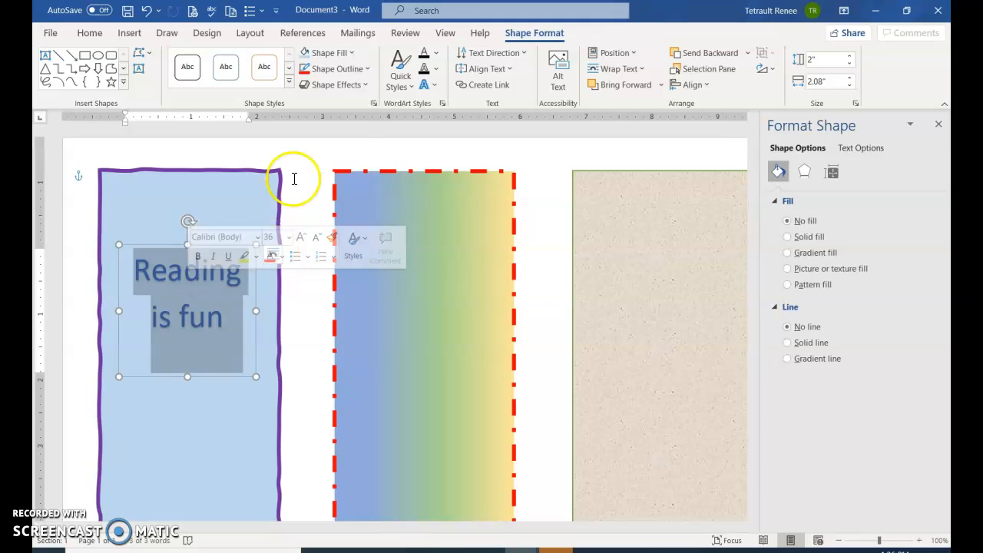
{"action": "left_click", "coordinate": [430, 53]}
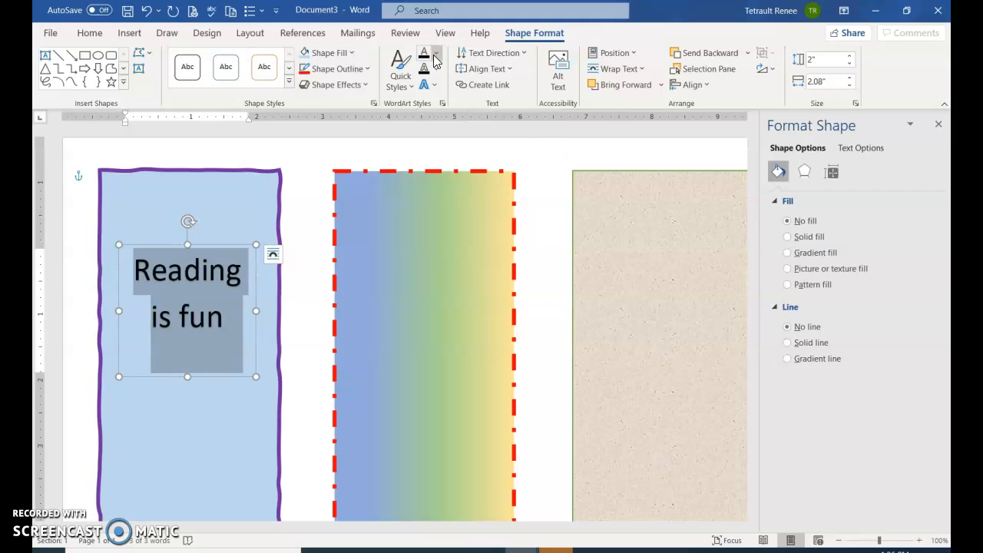
{"action": "left_click", "coordinate": [435, 56]}
{"action": "left_click", "coordinate": [476, 148]}
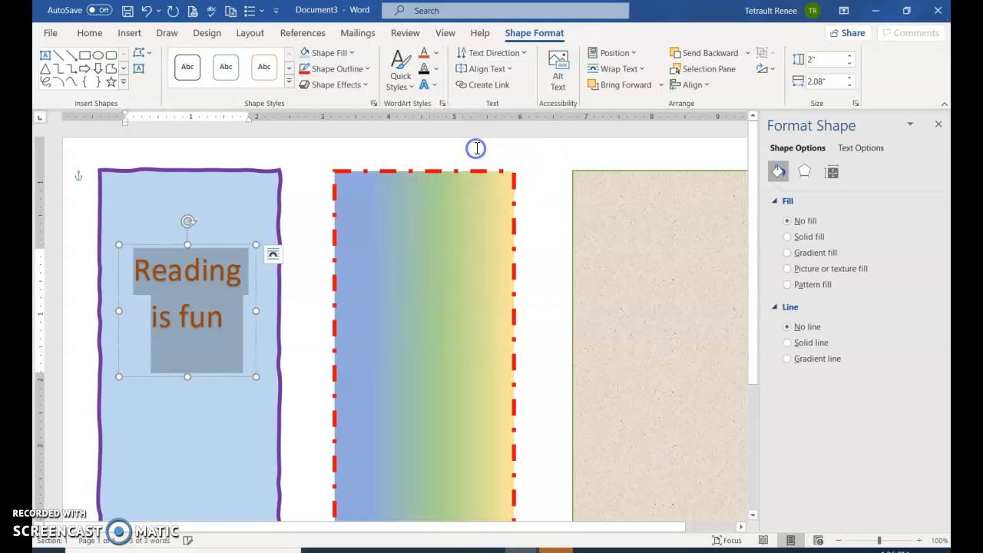
{"action": "left_click", "coordinate": [423, 68]}
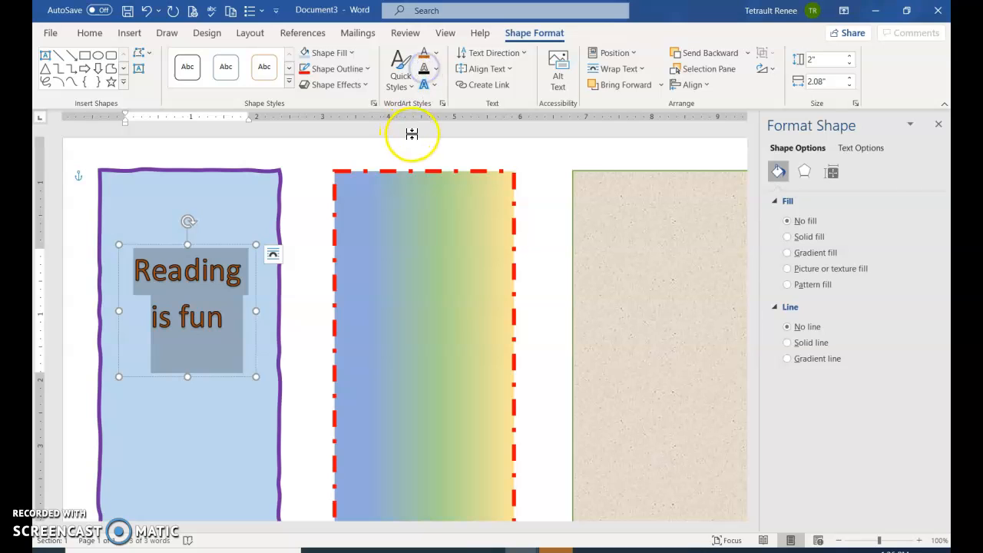
- Apply a downward-curving warp transform to the "Reading is fun" WordArt and make its box slightly taller
{"action": "left_click", "coordinate": [426, 84]}
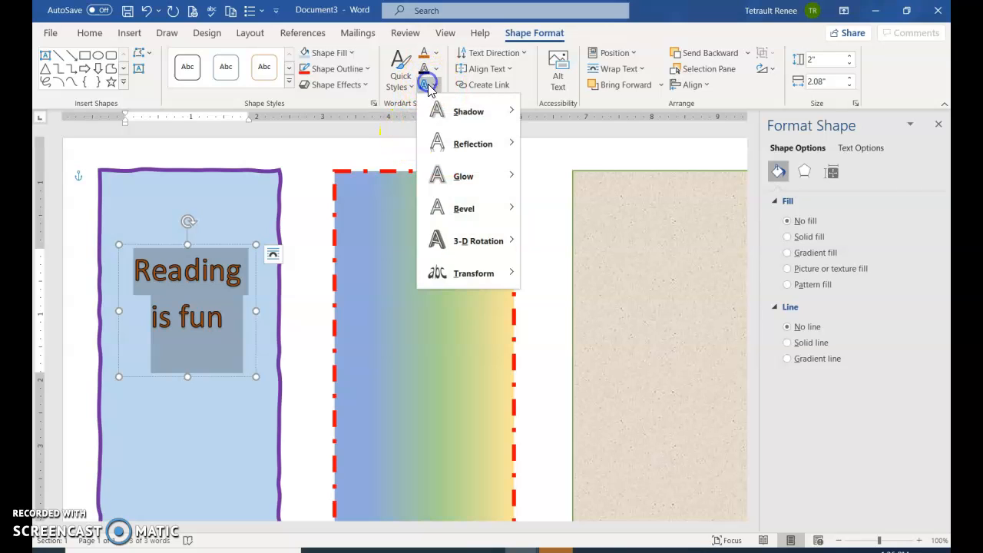
{"action": "mouse_move", "coordinate": [474, 281]}
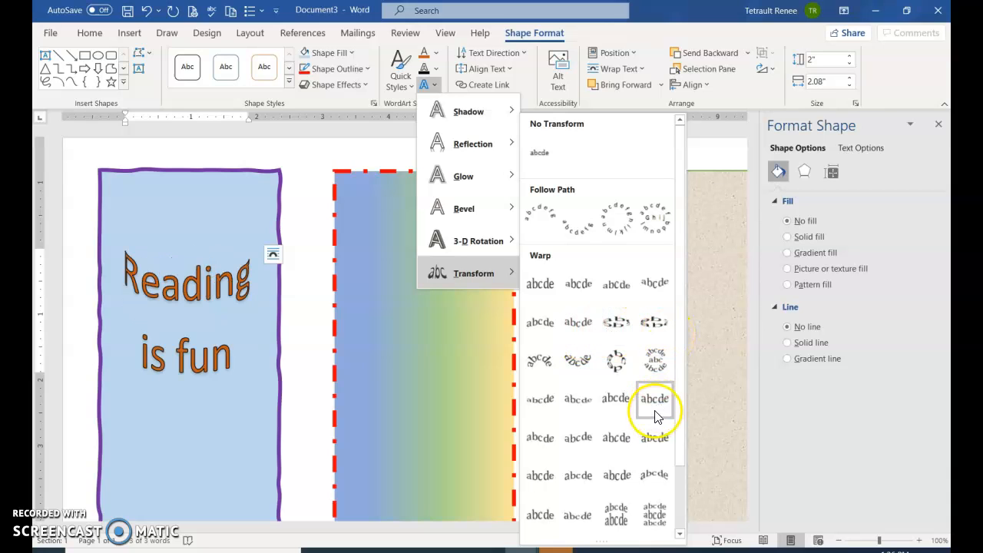
{"action": "left_click", "coordinate": [628, 476]}
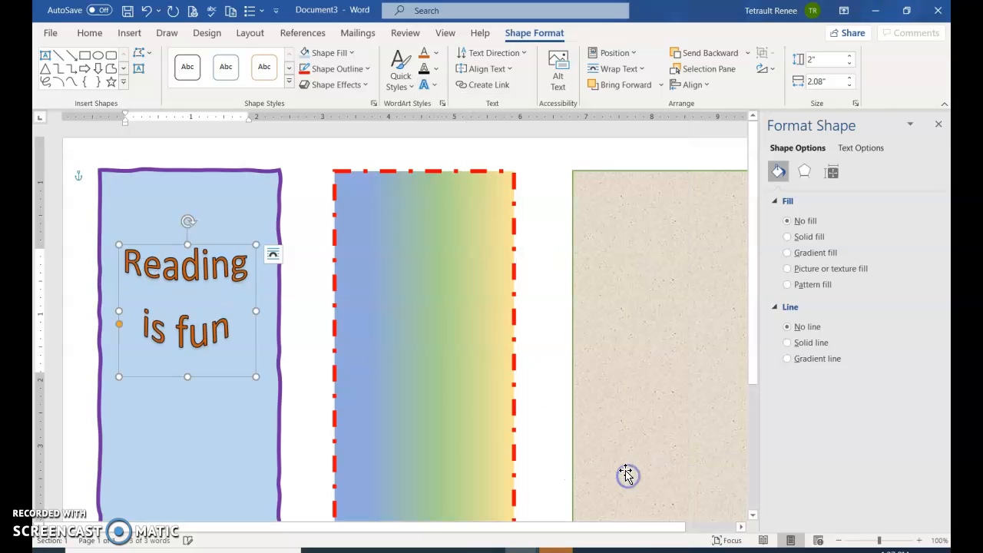
{"action": "left_click_drag", "start_coordinate": [255, 379], "coordinate": [254, 404]}
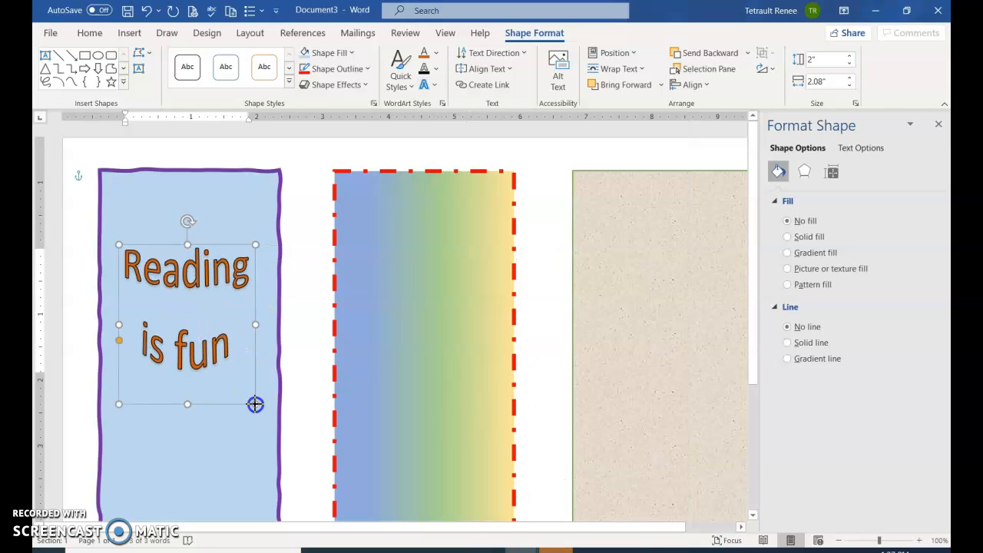
- Insert WordArt with white fill and an orange outline over the middle gradient rectangle, with the text "Bookmark"
{"action": "left_click", "coordinate": [400, 254]}
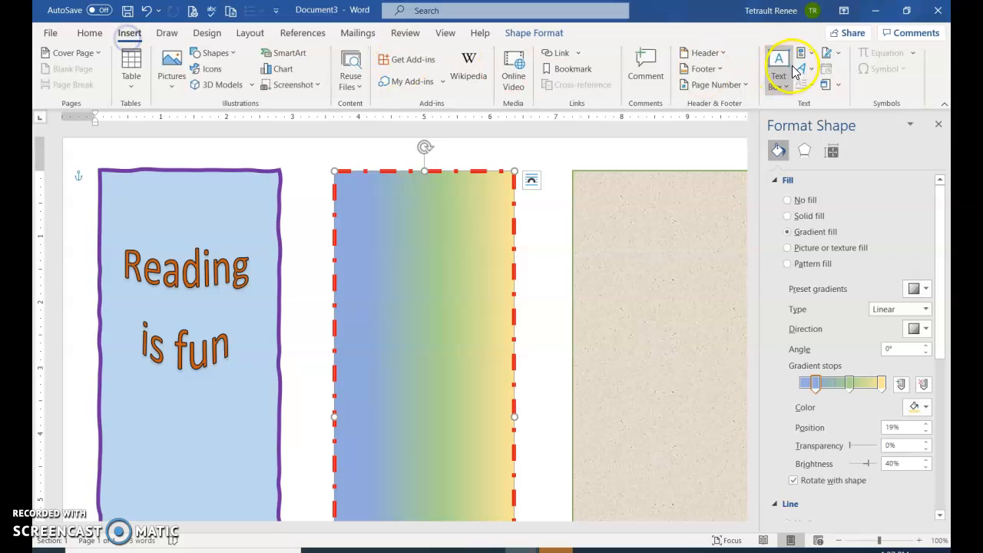
{"action": "left_click", "coordinate": [799, 69]}
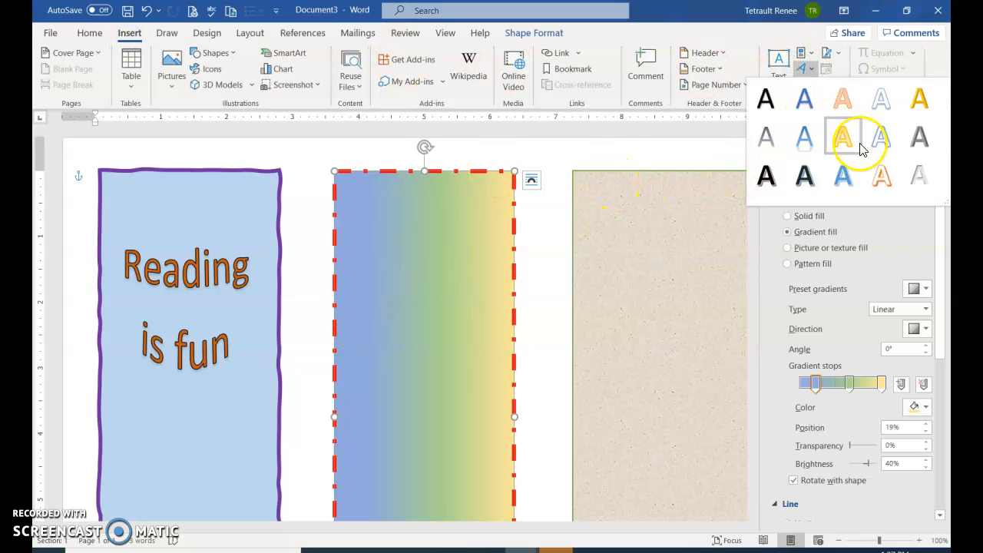
{"action": "left_click", "coordinate": [875, 167]}
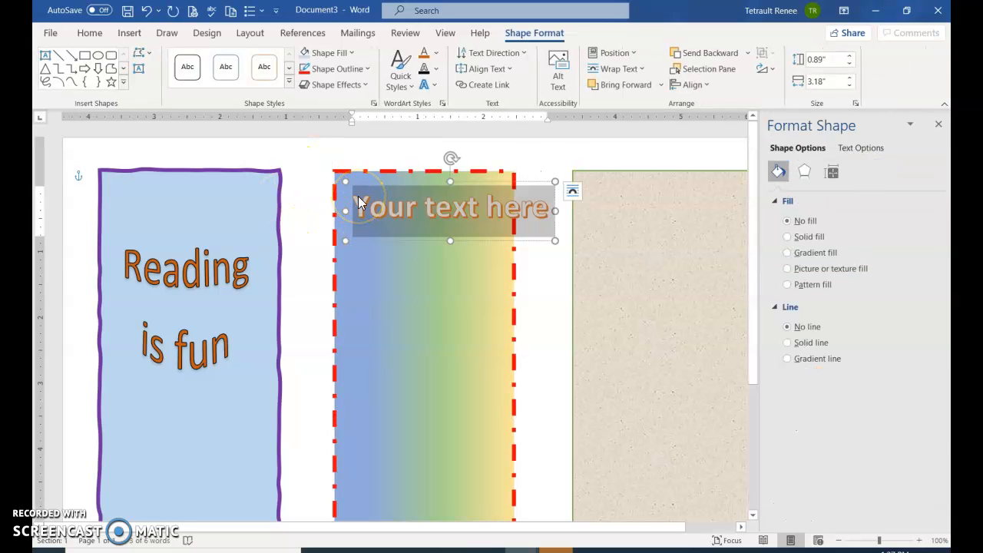
{"action": "type", "text": "Bookmark"}
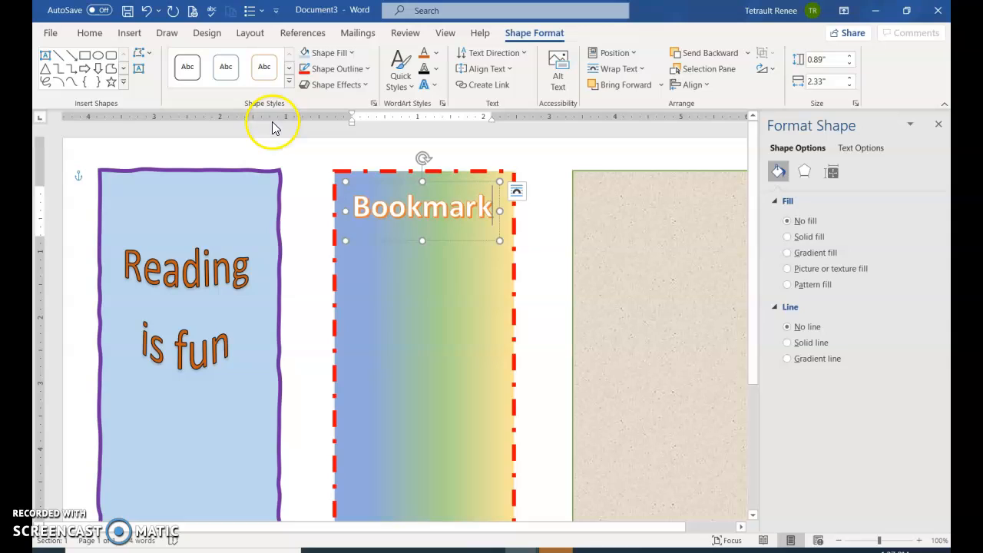
{"action": "left_click", "coordinate": [380, 360]}
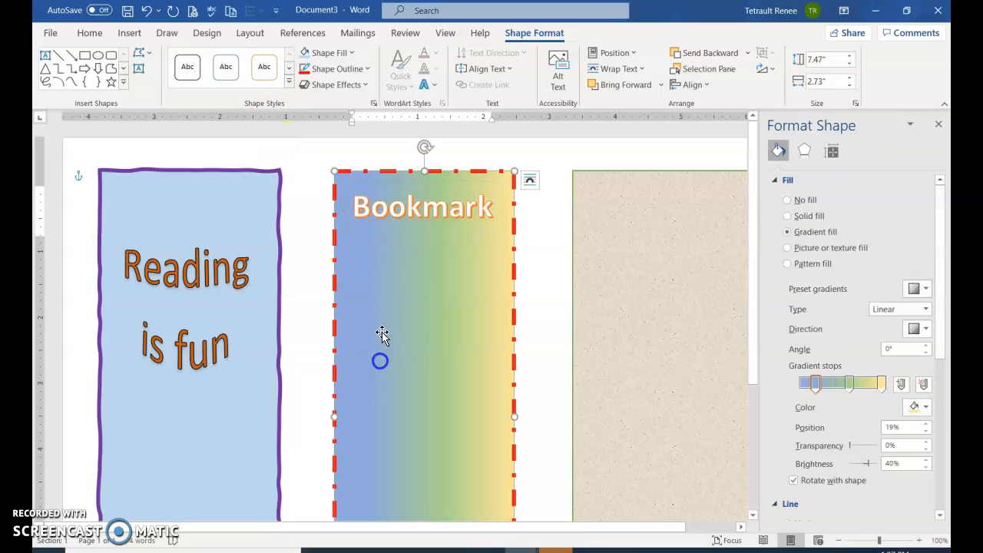
- Reshape the "Bookmark" WordArt box to about 4.36" tall and 0.69" wide so the letters stack vertically
{"action": "left_click", "coordinate": [426, 223]}
{"action": "left_click_drag", "start_coordinate": [421, 242], "coordinate": [408, 470]}
{"action": "left_click_drag", "start_coordinate": [478, 327], "coordinate": [391, 330]}
{"action": "left_click", "coordinate": [377, 213]}
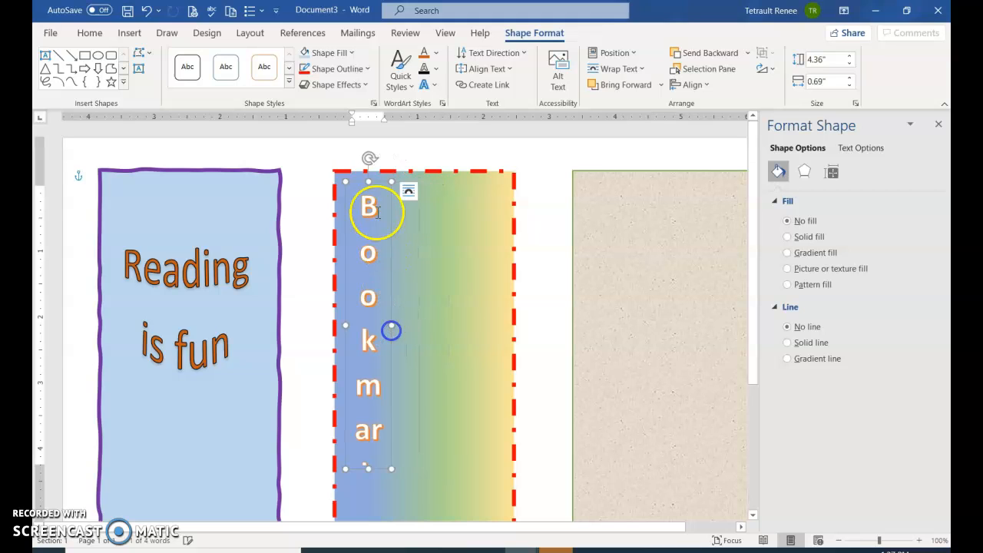
- Move the stacked "Bookmark" WordArt to the middle of the gradient rectangle and resize its box to about 5.8" tall and 0.58" wide
{"action": "left_click_drag", "start_coordinate": [357, 180], "coordinate": [417, 233]}
{"action": "scroll", "coordinate": [442, 273], "scroll_direction": "down", "scroll_amount": 3}
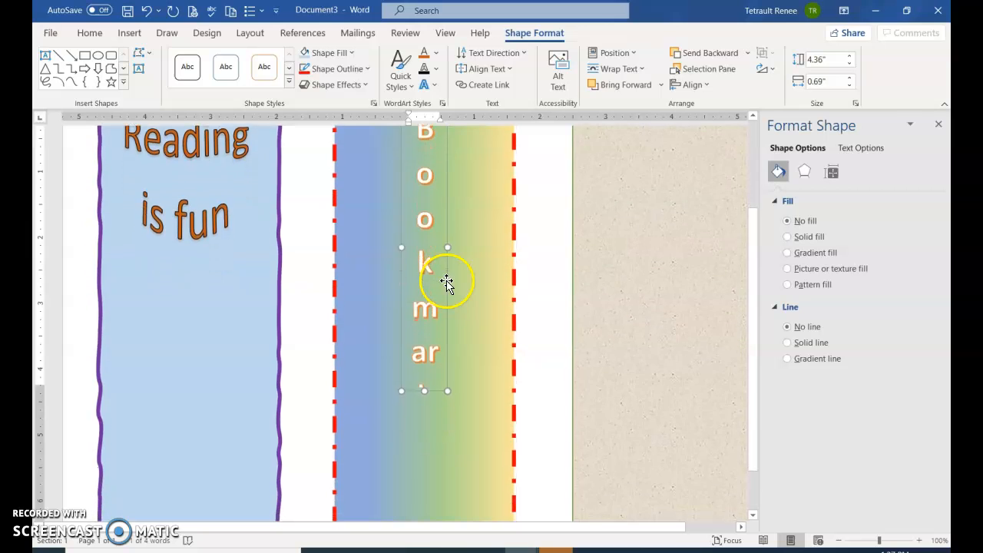
{"action": "scroll", "coordinate": [447, 283], "scroll_direction": "up", "scroll_amount": 2}
{"action": "mouse_move", "coordinate": [426, 458]}
{"action": "left_mouse_down"}
{"action": "mouse_move", "coordinate": [428, 509]}
{"action": "mouse_move", "coordinate": [439, 432]}
{"action": "mouse_move", "coordinate": [424, 415]}
{"action": "mouse_move", "coordinate": [425, 453]}
{"action": "left_mouse_up"}
{"action": "left_click_drag", "start_coordinate": [448, 262], "coordinate": [440, 262]}
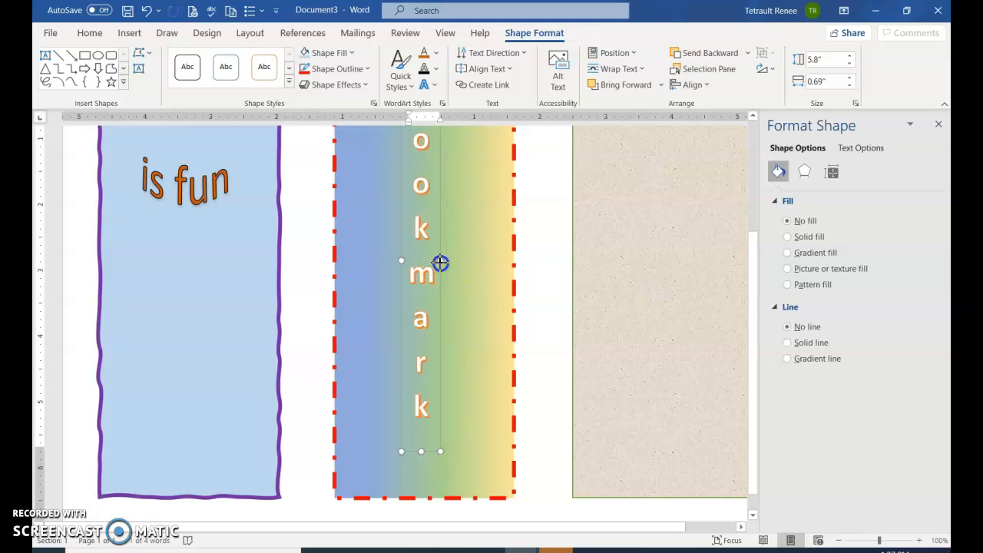
{"action": "scroll", "coordinate": [468, 250], "scroll_direction": "up", "scroll_amount": 4}
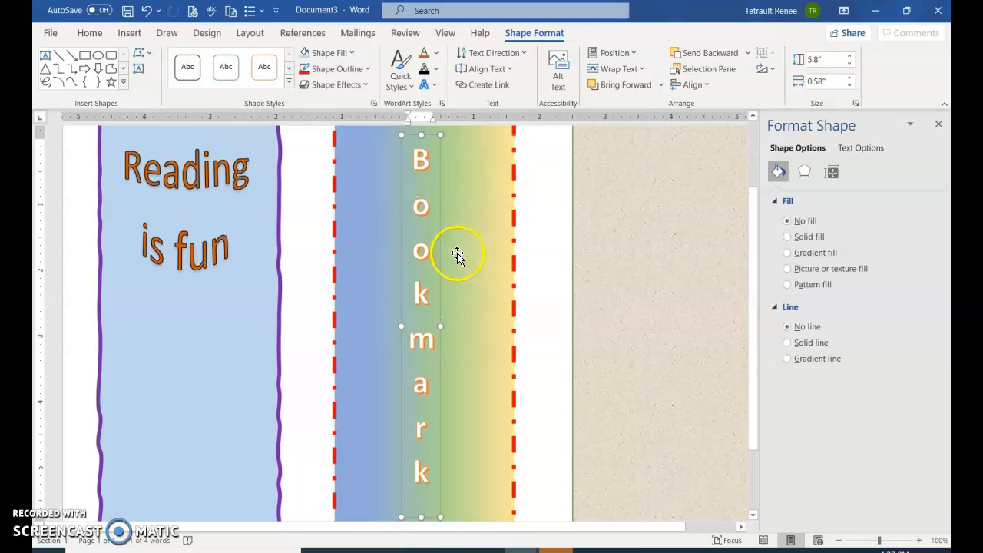
- Give the "Bookmark" WordArt text a yellow fill and a black outline, and nudge it slightly to the right
{"action": "double_click", "coordinate": [419, 252]}
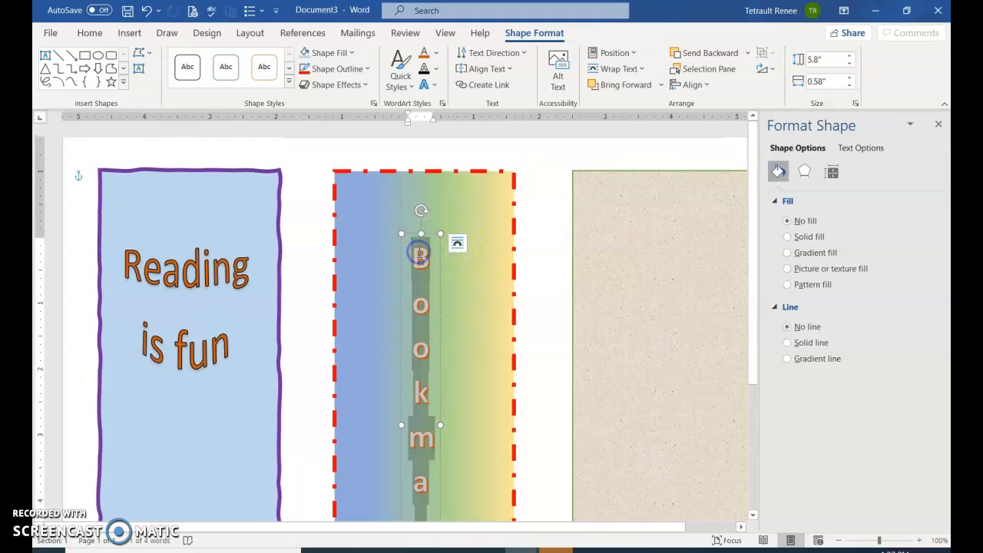
{"action": "left_click", "coordinate": [435, 52]}
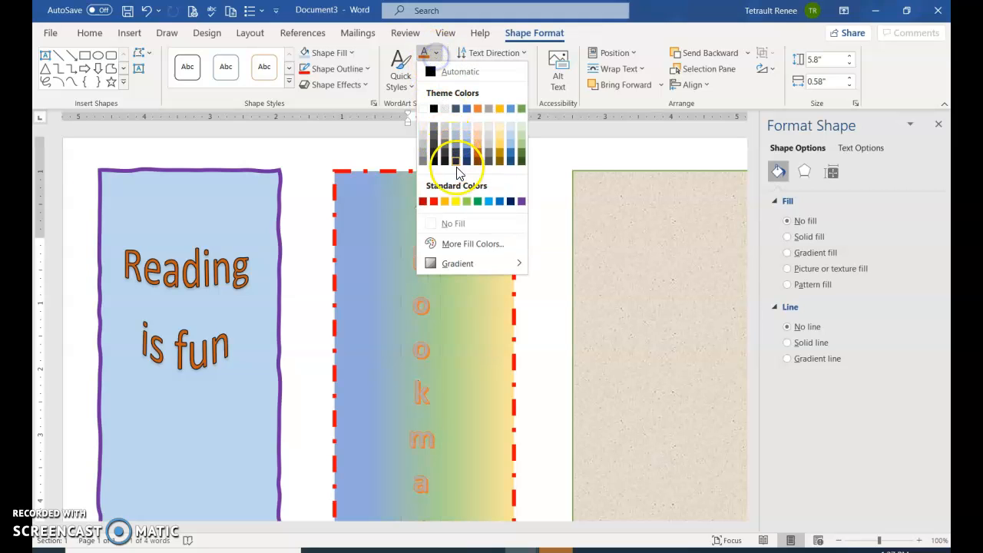
{"action": "left_click", "coordinate": [456, 202]}
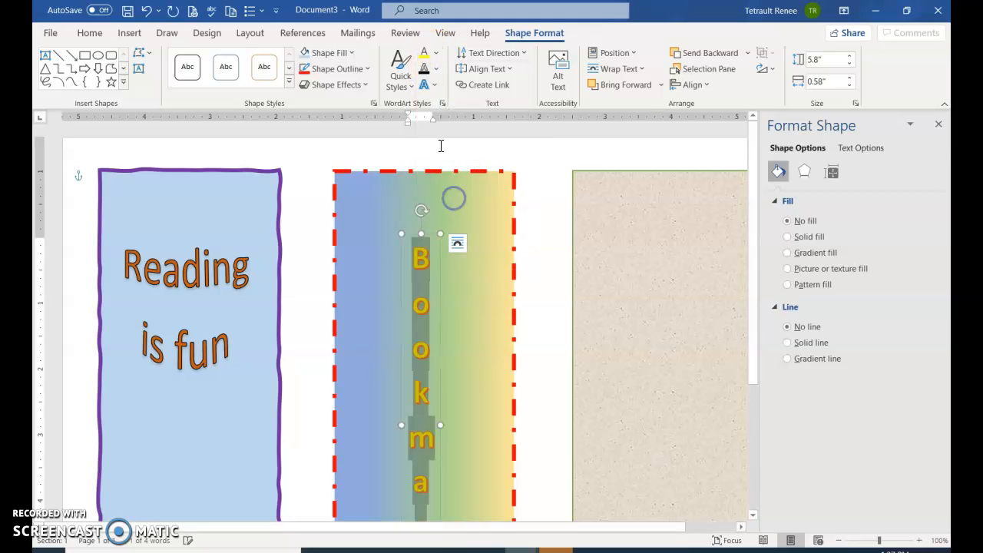
{"action": "left_click", "coordinate": [425, 73]}
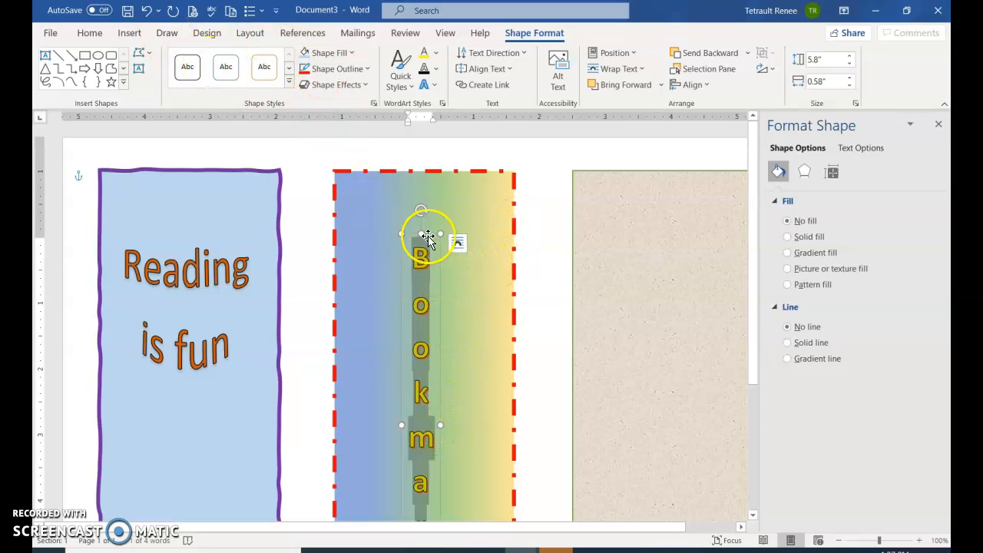
{"action": "mouse_move", "coordinate": [440, 260]}
{"action": "left_mouse_down"}
{"action": "mouse_move", "coordinate": [413, 262]}
{"action": "mouse_move", "coordinate": [448, 255]}
{"action": "left_mouse_up"}
- Search the online pictures for "owl reading" and insert the picture of the brown owl with blue glasses holding an orange book
{"action": "left_click", "coordinate": [262, 380]}
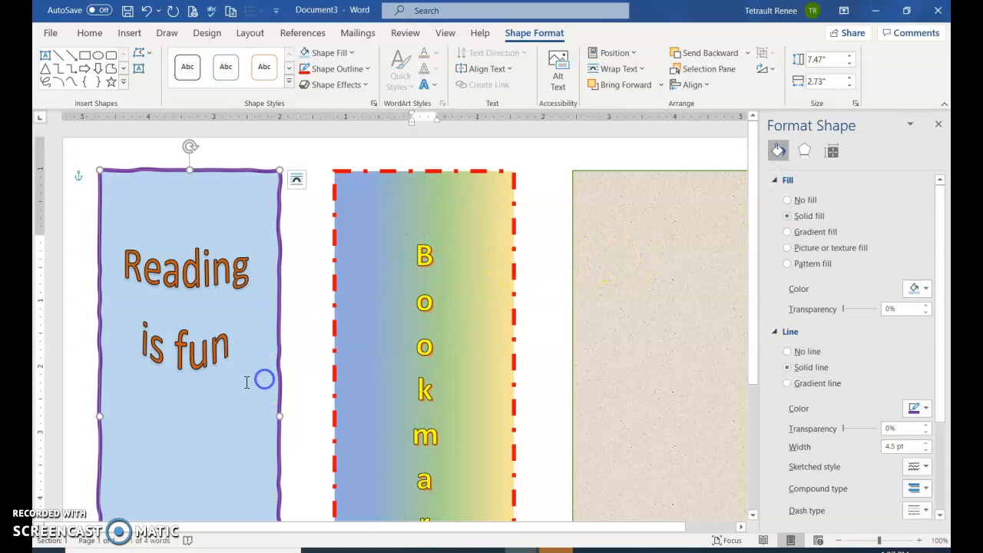
{"action": "left_click", "coordinate": [128, 34]}
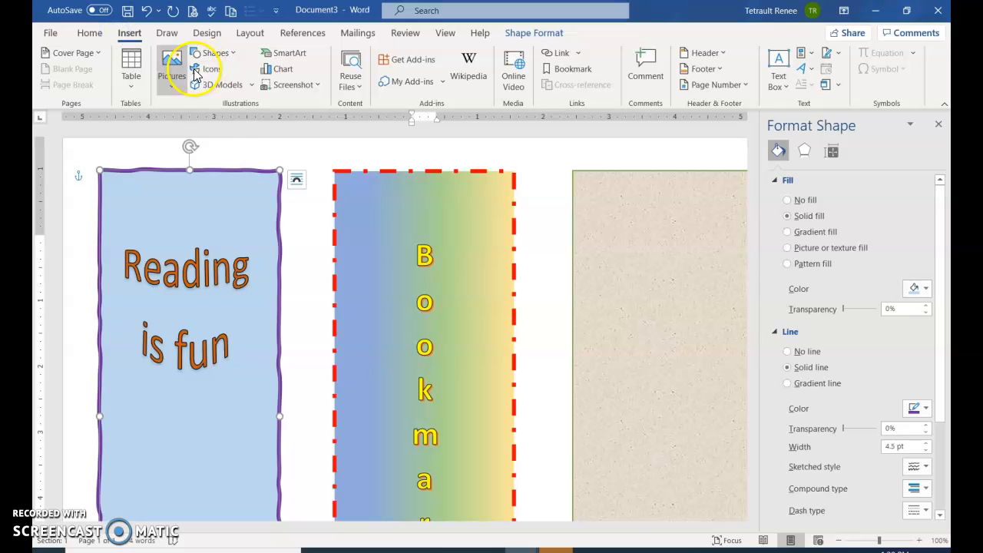
{"action": "left_click", "coordinate": [172, 77]}
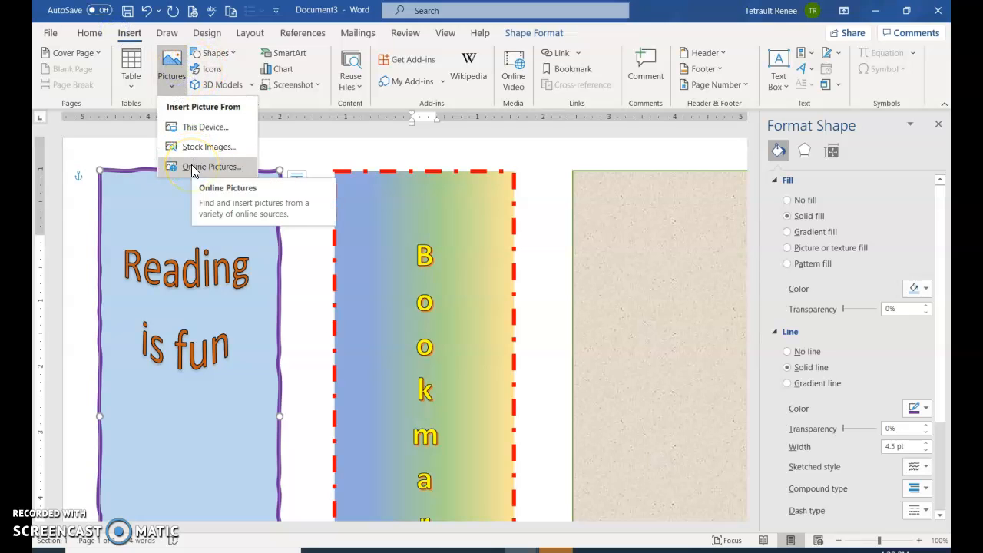
{"action": "left_click", "coordinate": [192, 171]}
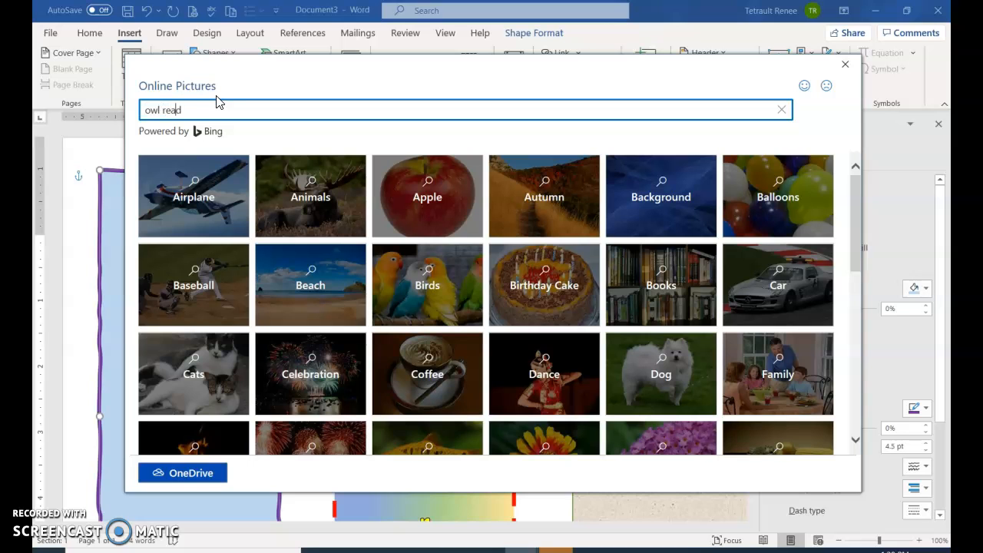
{"action": "key", "text": "Return"}
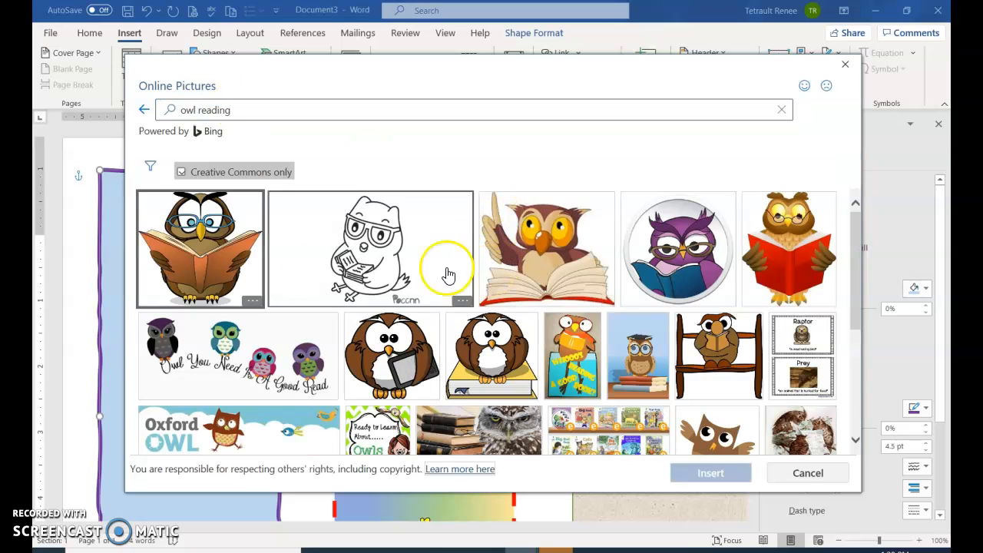
{"action": "left_click", "coordinate": [261, 278]}
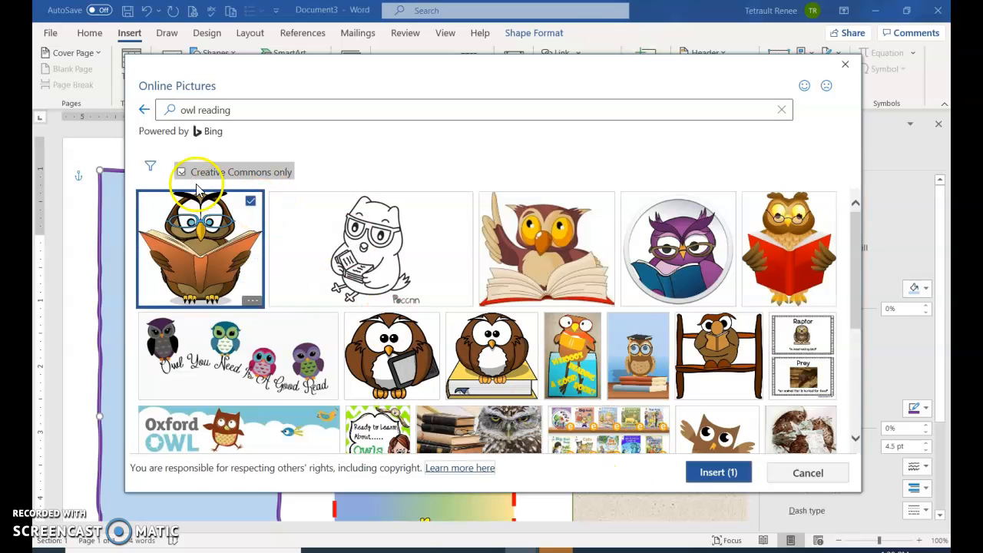
{"action": "left_click", "coordinate": [722, 477]}
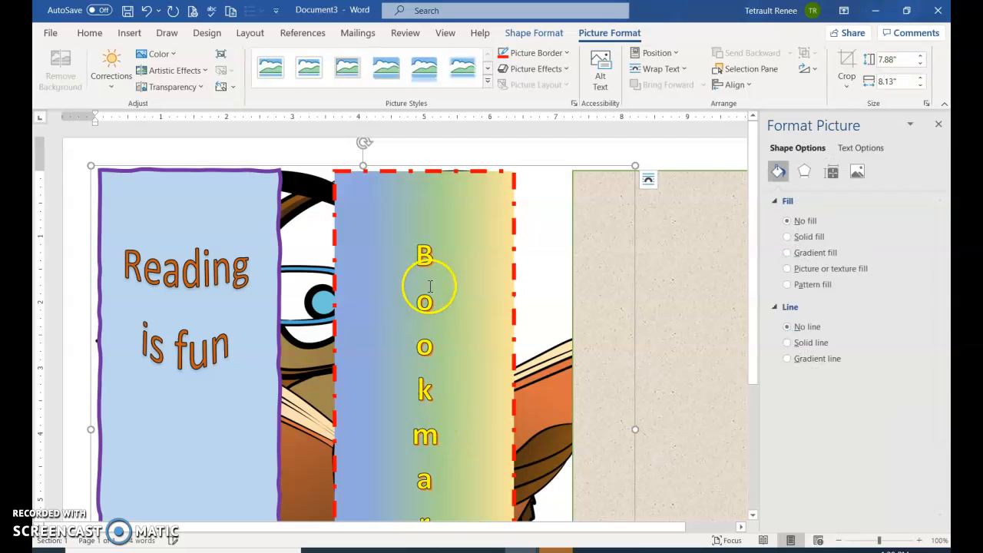
- Set the inserted owl picture's height to 1.33" and its width to 1"
{"action": "left_click", "coordinate": [913, 62]}
{"action": "type", "text": "1.33"}
{"action": "key", "text": "Return"}
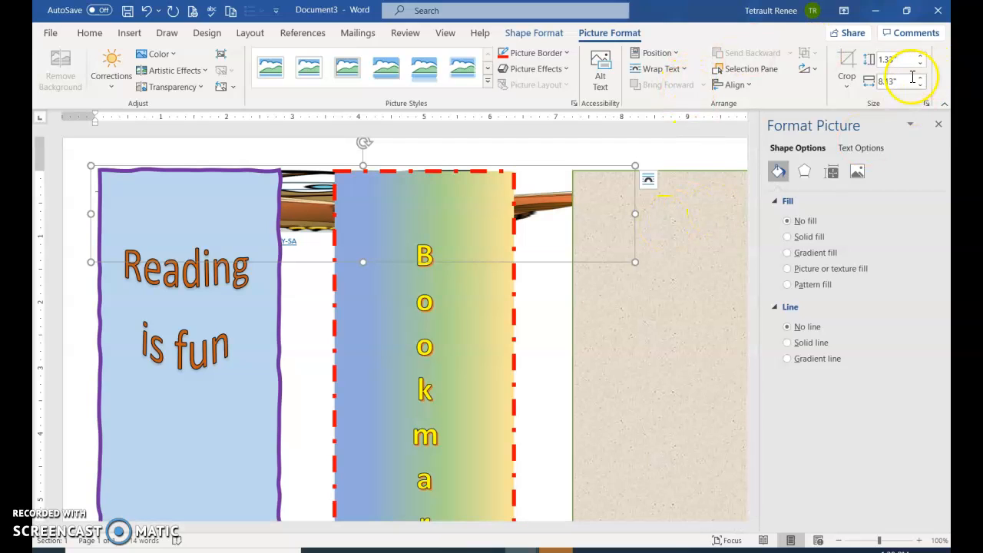
{"action": "type", "text": "1"}
{"action": "key", "text": "Return"}
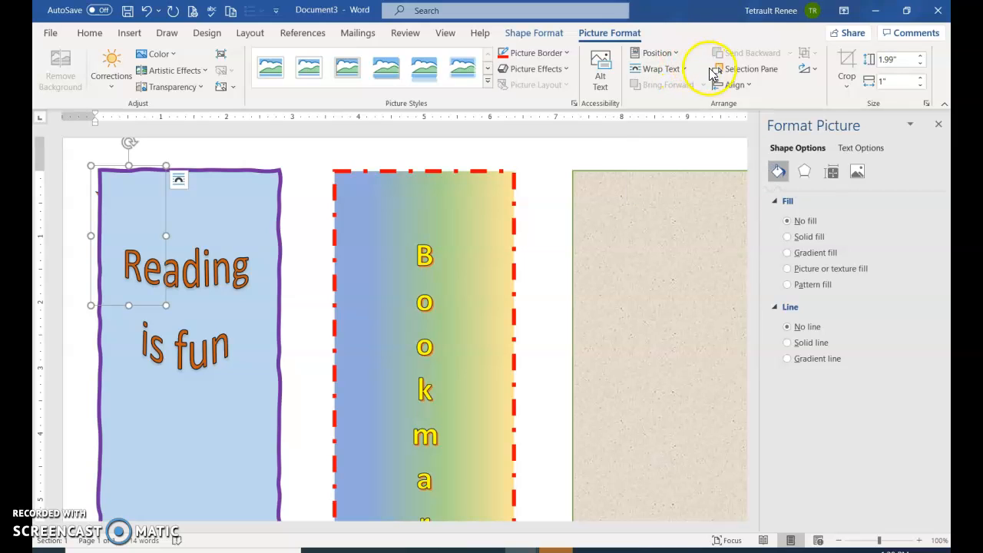
- Change the owl picture's text wrapping to In Front of Text so it lies over the left bookmark
{"action": "left_click", "coordinate": [739, 85]}
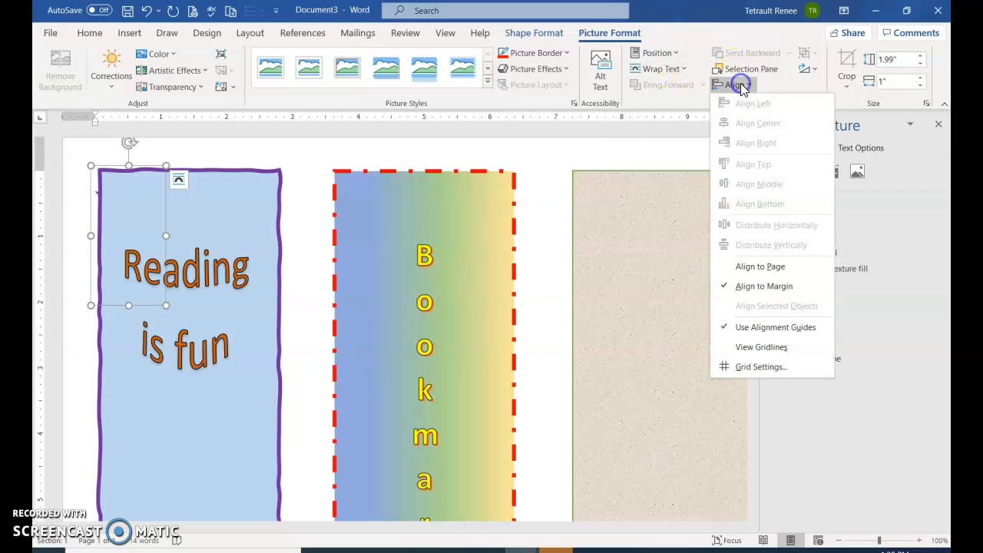
{"action": "left_click", "coordinate": [346, 222]}
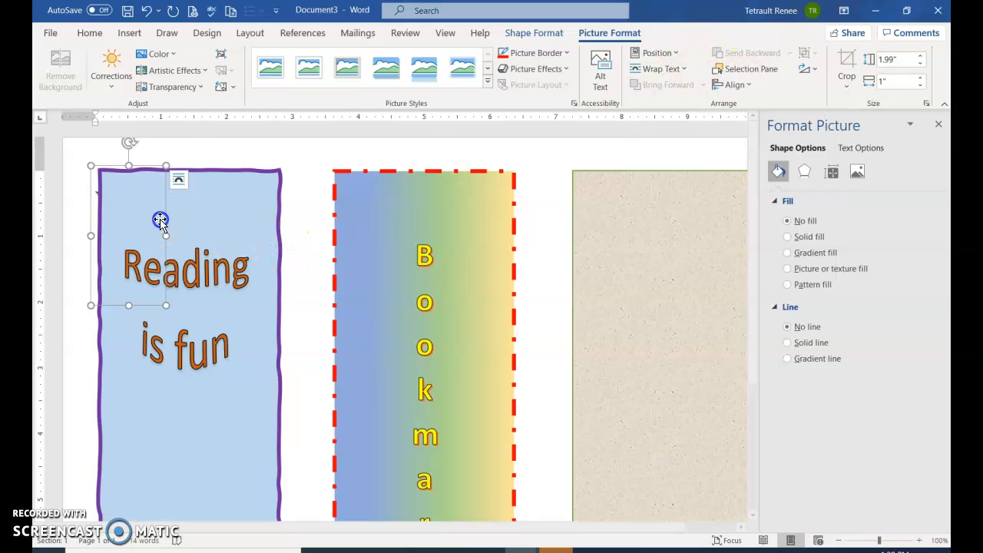
{"action": "left_click", "coordinate": [178, 179]}
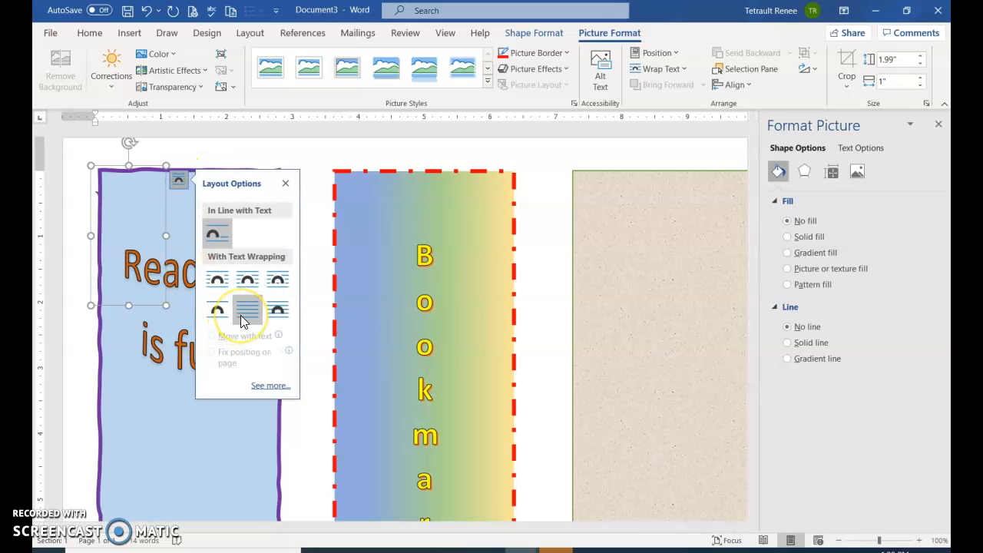
{"action": "left_click", "coordinate": [273, 311]}
{"action": "left_click", "coordinate": [125, 173]}
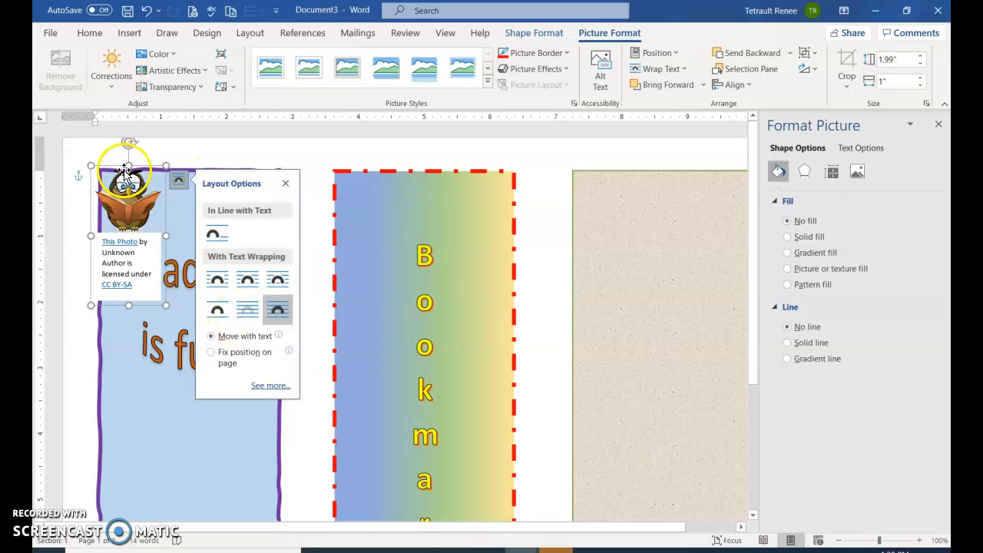
- Delete the photo attribution caption under the owl and move the owl below the "Reading is fun" text
{"action": "left_click", "coordinate": [110, 244]}
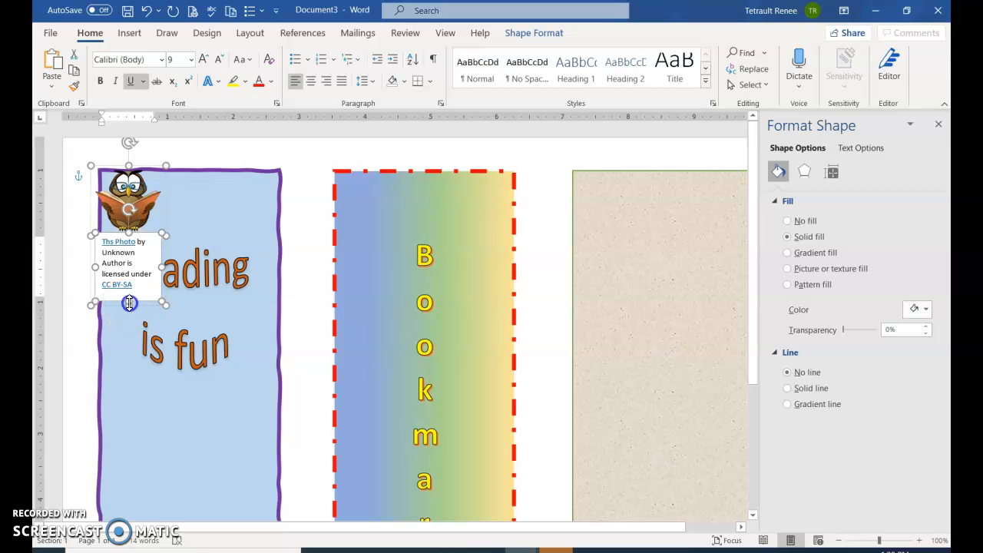
{"action": "left_click", "coordinate": [139, 242]}
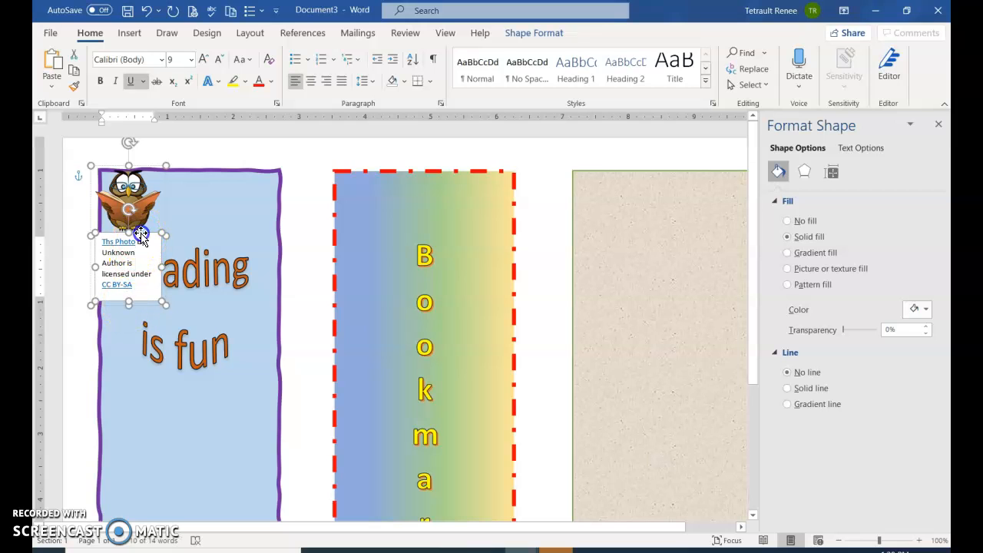
{"action": "key", "text": "Delete"}
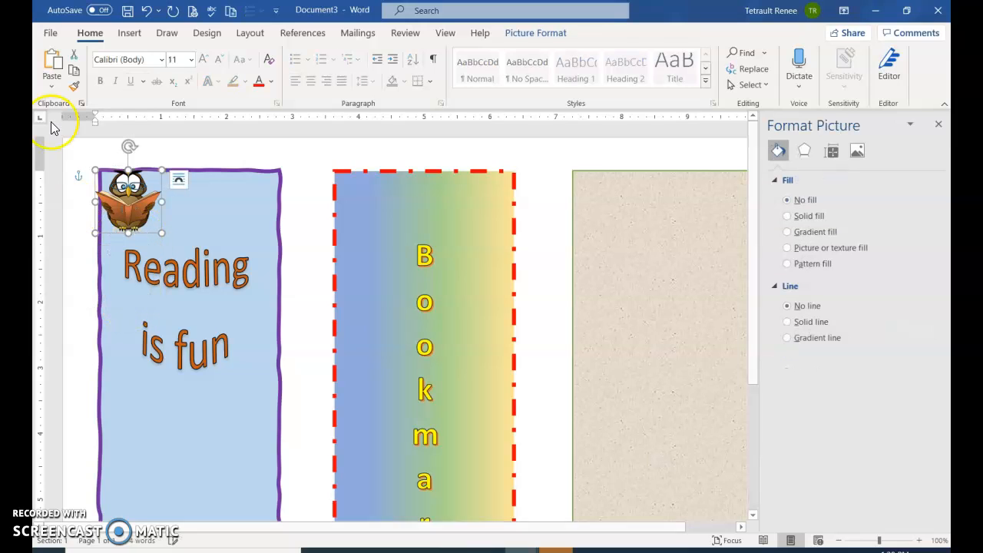
{"action": "left_click_drag", "start_coordinate": [111, 176], "coordinate": [176, 421]}
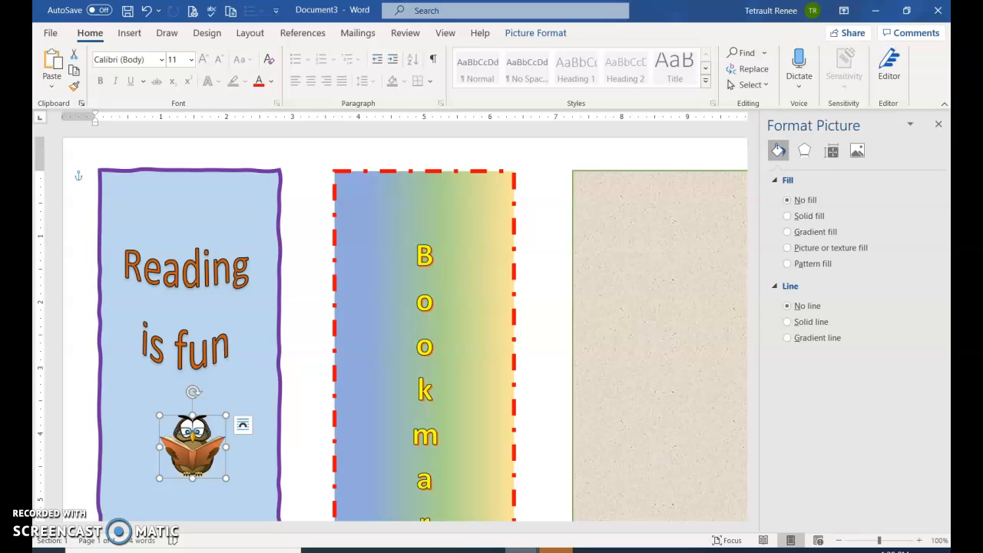
- Switch to the Bookmarks document and examine its three finished sample bookmarks at 90% zoom
{"action": "mouse_move", "coordinate": [522, 550]}
{"action": "left_click", "coordinate": [514, 511]}
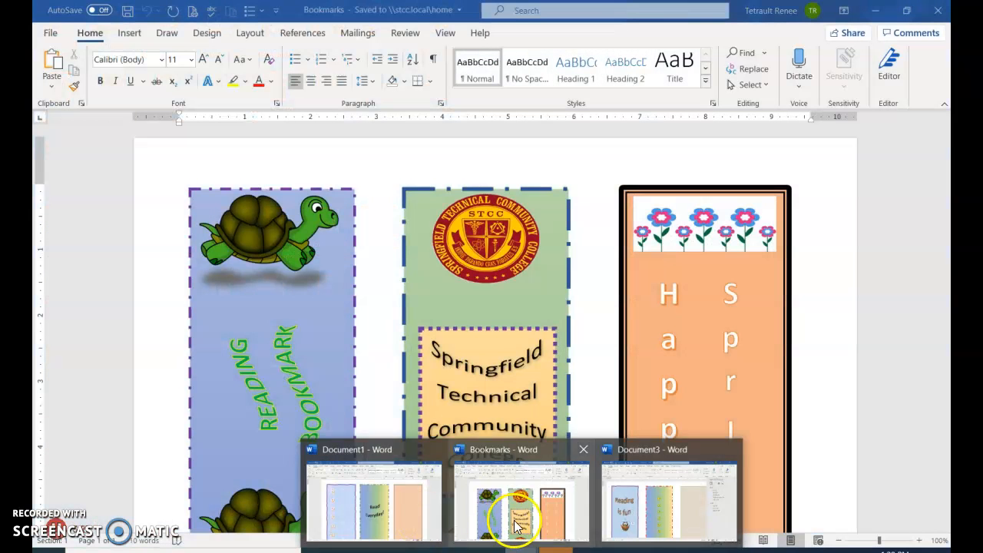
{"action": "scroll", "coordinate": [620, 491], "scroll_direction": "down", "scroll_amount": 1}
{"action": "scroll", "coordinate": [621, 492], "scroll_direction": "down", "scroll_amount": 1}
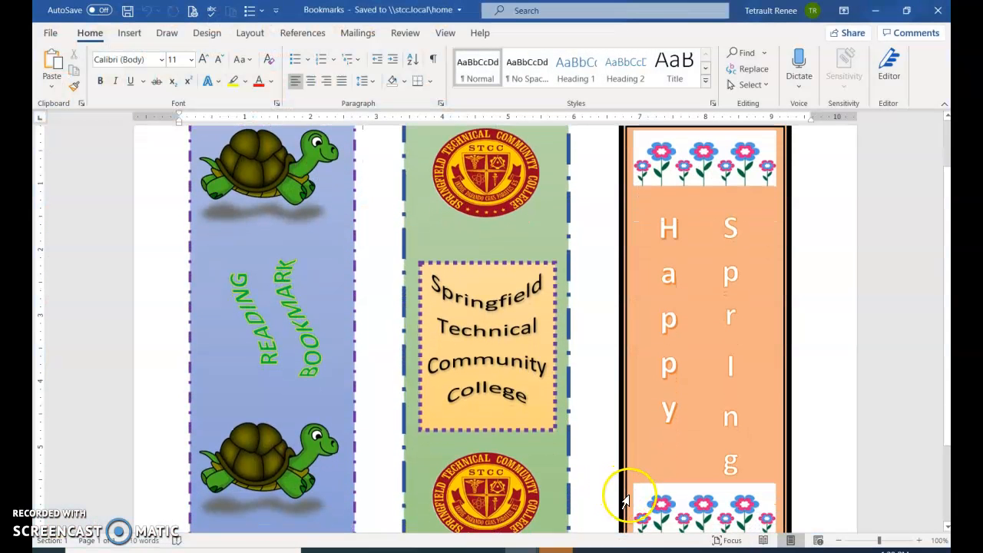
{"action": "left_click", "coordinate": [839, 544]}
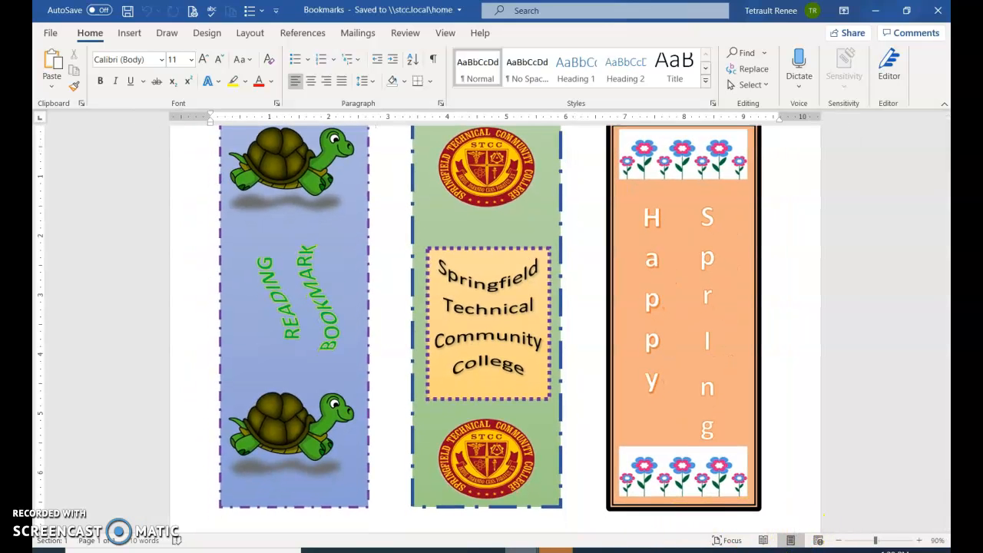
- Return to Document3, then bring up the Module 8 Project Test Bookmarks Sample Preview document for reference
{"action": "mouse_move", "coordinate": [522, 548]}
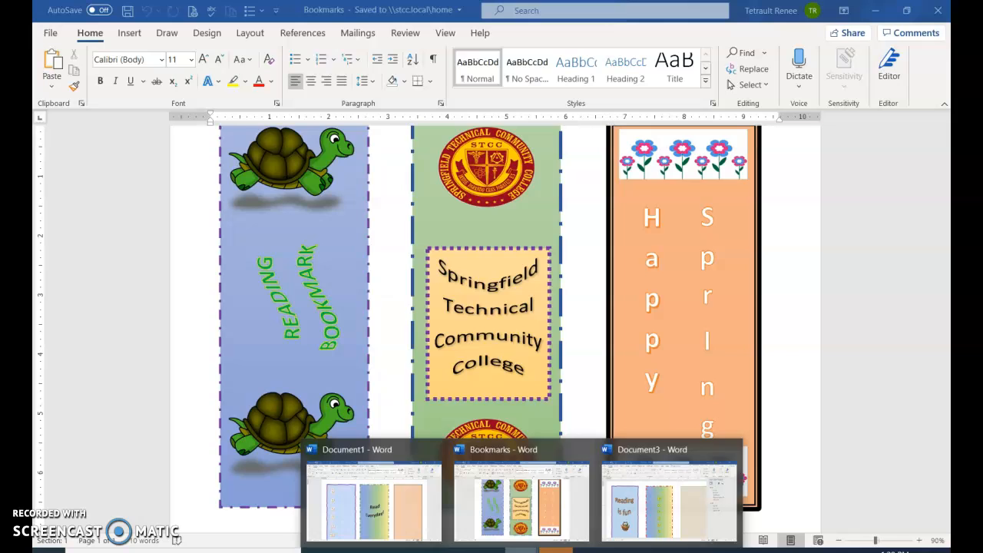
{"action": "left_click", "coordinate": [693, 520]}
{"action": "left_click", "coordinate": [522, 549]}
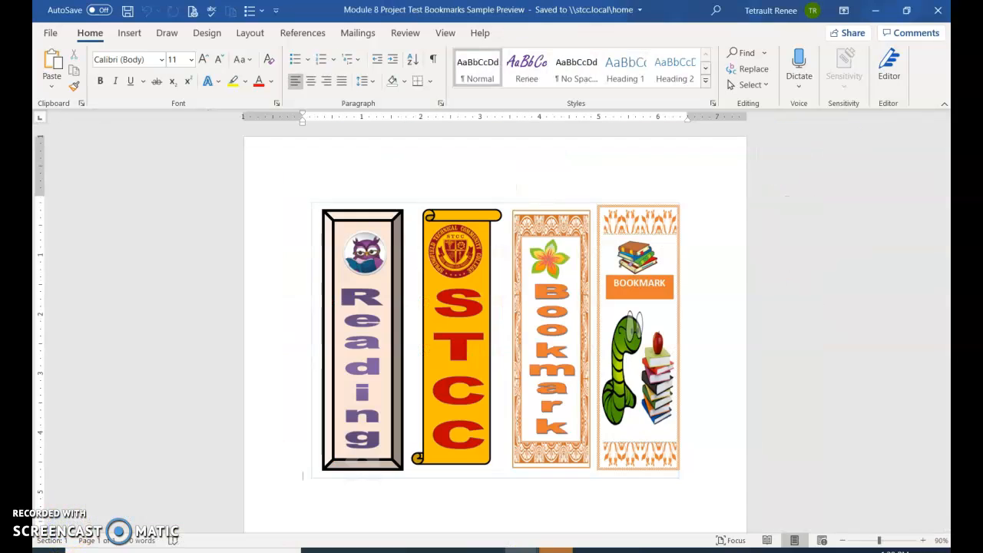
{"action": "mouse_move", "coordinate": [522, 550]}
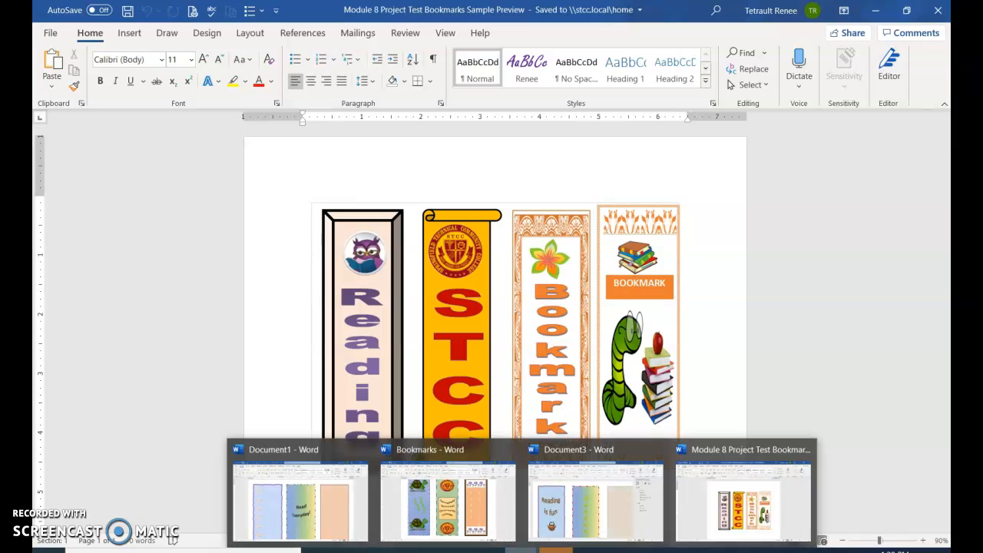